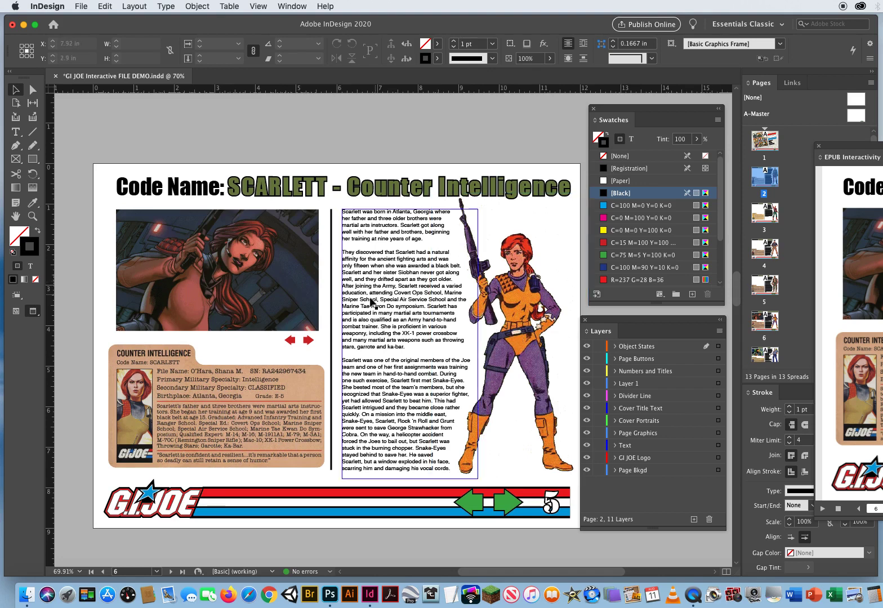
Copy the two red arrows below the Scarlett picture on page 6 and paste them in place on page 2, the Beach Head page
{"action": "left_click", "coordinate": [291, 342]}
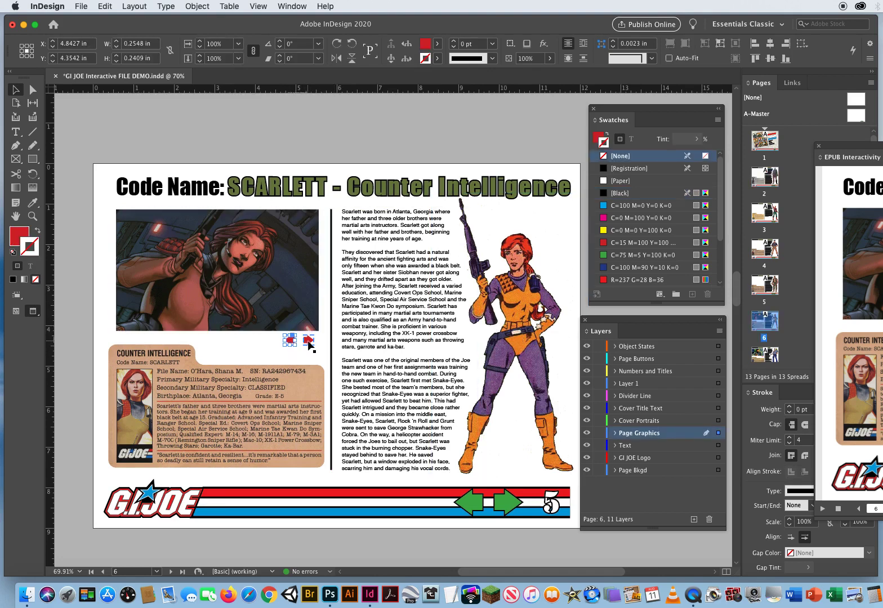
{"action": "left_click", "coordinate": [308, 341], "text": "shift"}
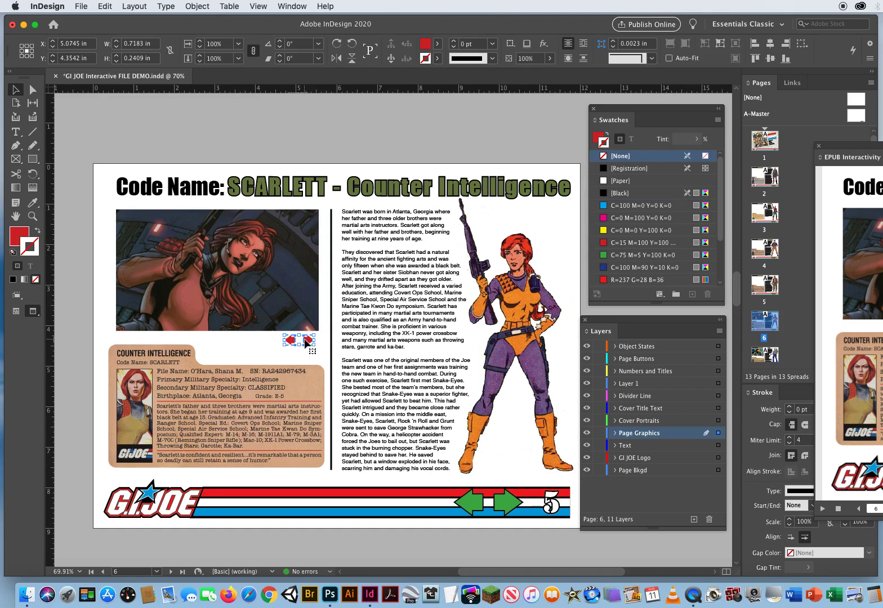
{"action": "left_click", "coordinate": [105, 6]}
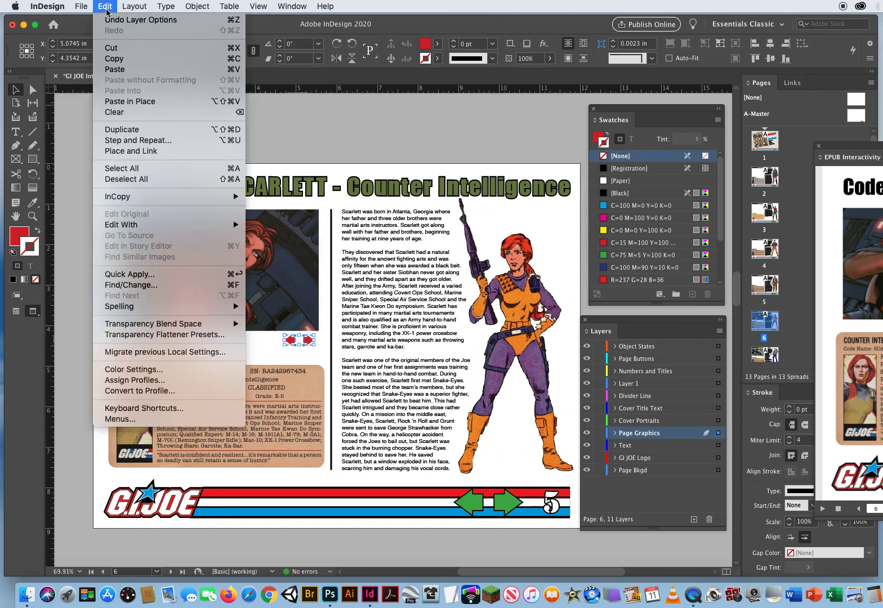
{"action": "left_click", "coordinate": [113, 63]}
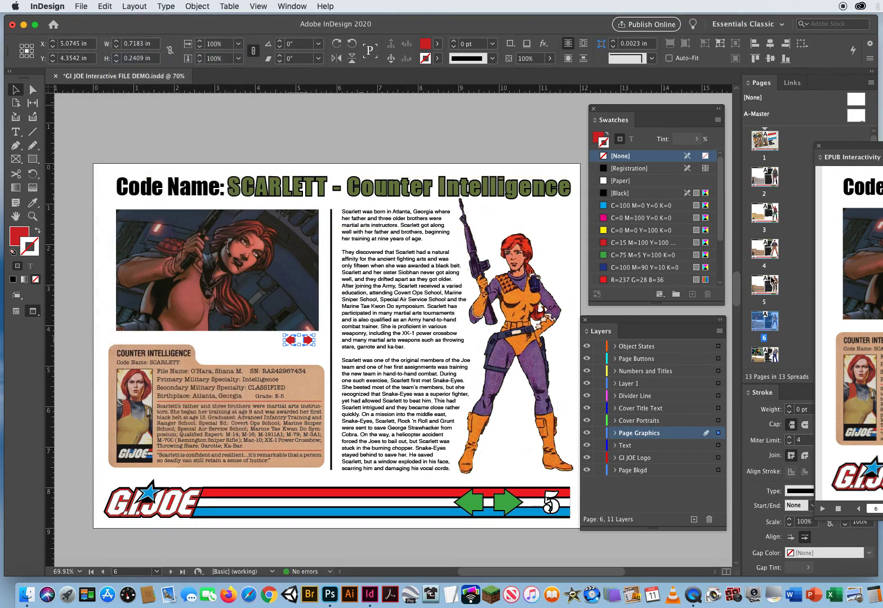
{"action": "left_click_drag", "start_coordinate": [739, 300], "coordinate": [738, 150]}
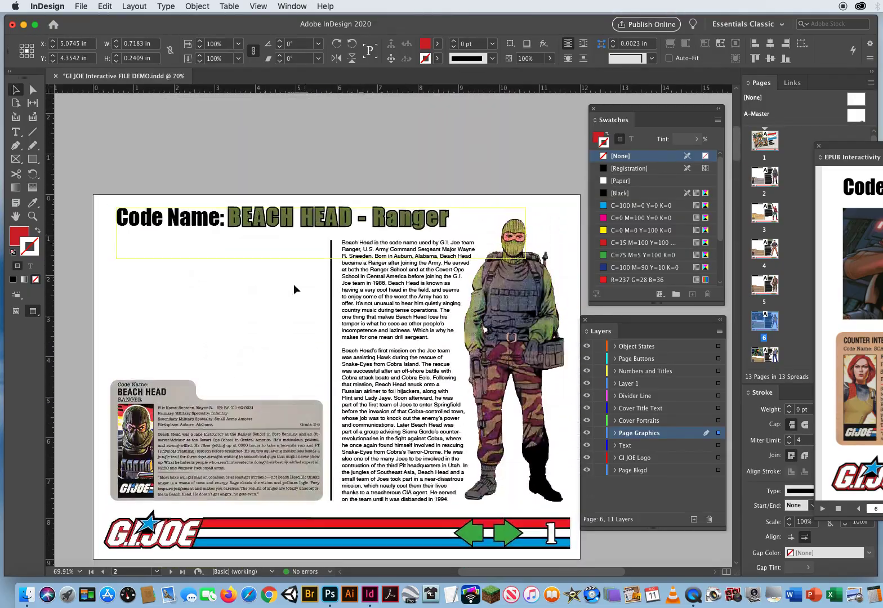
{"action": "left_click", "coordinate": [214, 308]}
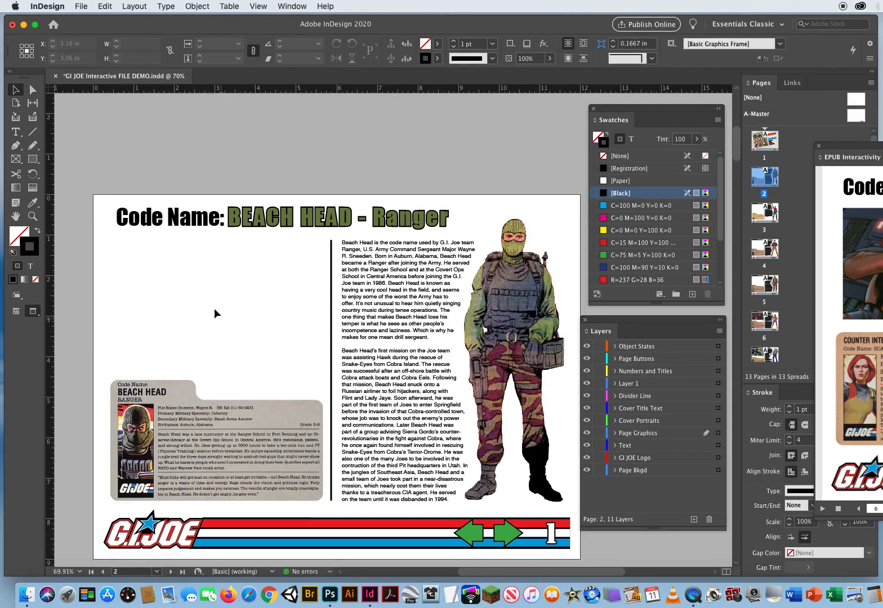
{"action": "left_click", "coordinate": [104, 7]}
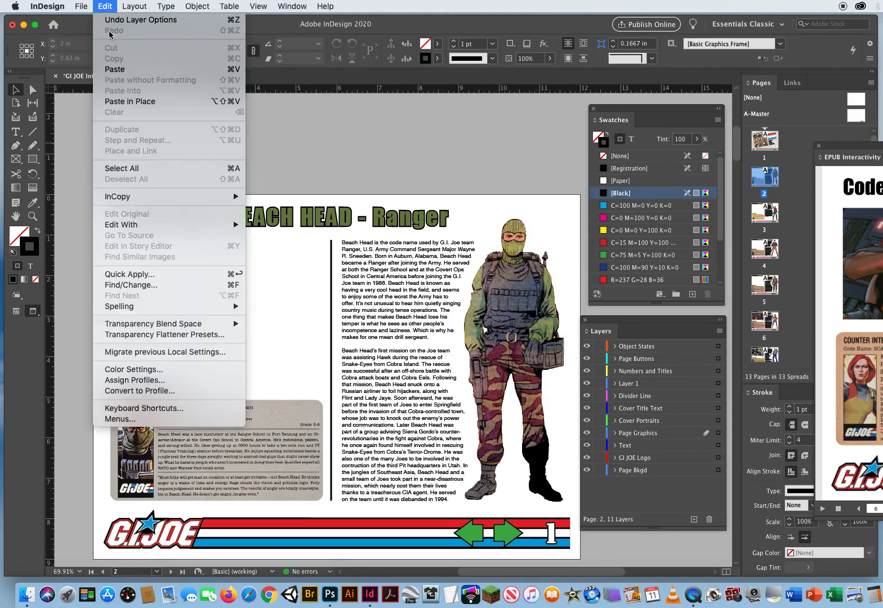
{"action": "left_click", "coordinate": [119, 105]}
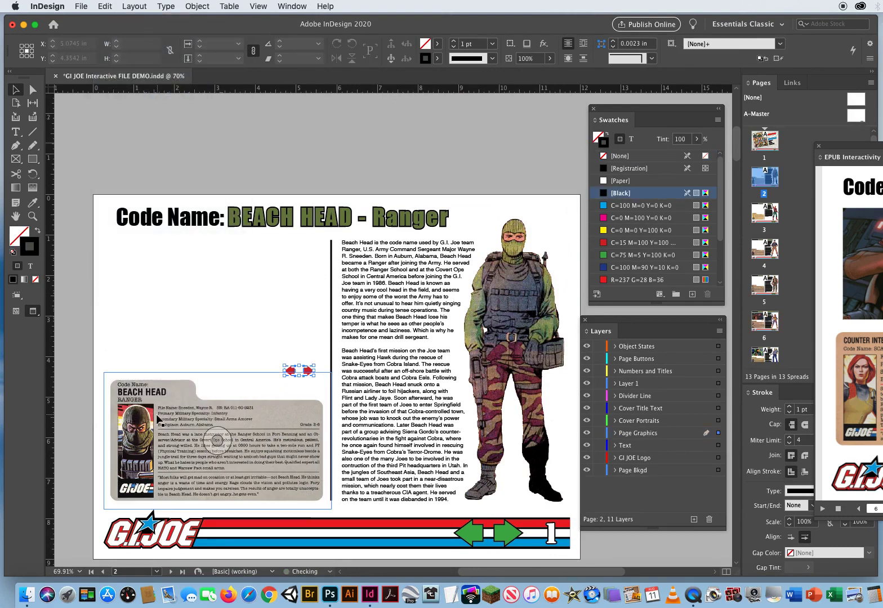
{"action": "left_click", "coordinate": [163, 347]}
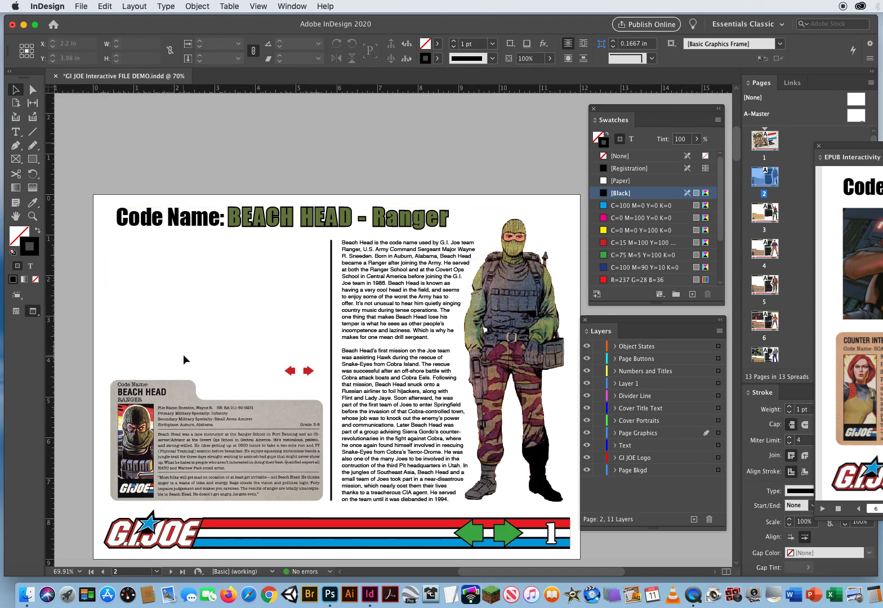
Place BeachHead Pic 1.psd to BeachHead Pic 4.psd from the BeachHead Files folder, stacked above the file card, on the Object States layer
{"action": "left_click", "coordinate": [674, 350]}
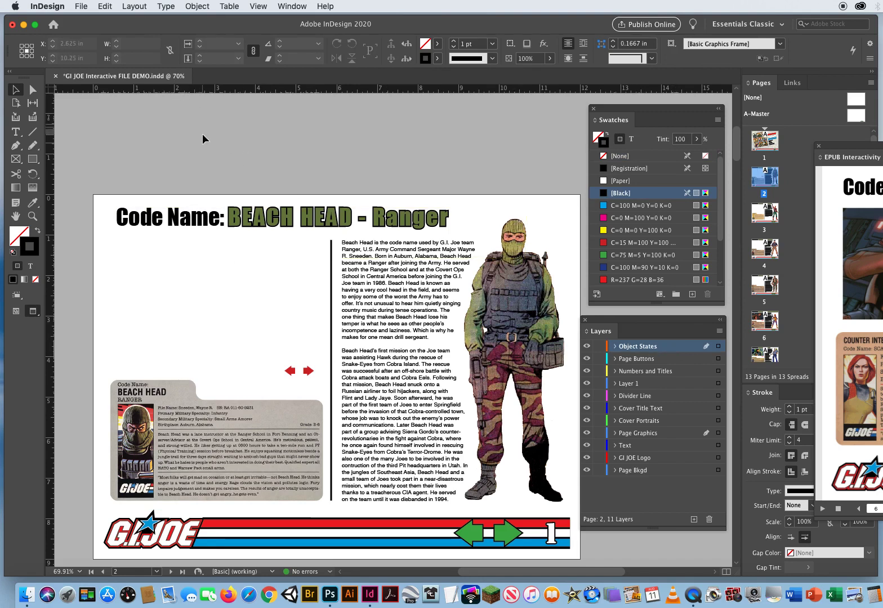
{"action": "key", "text": "super+d"}
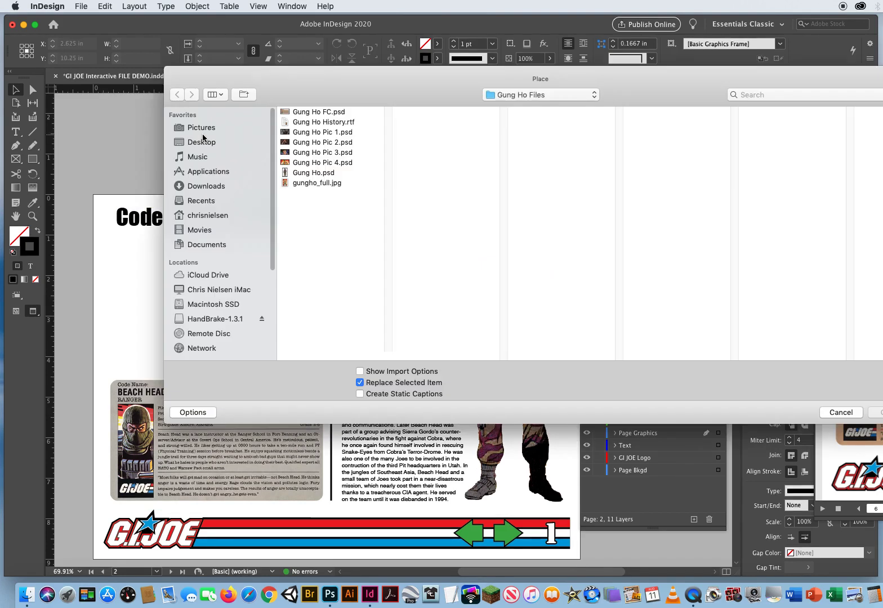
{"action": "left_click", "coordinate": [535, 97]}
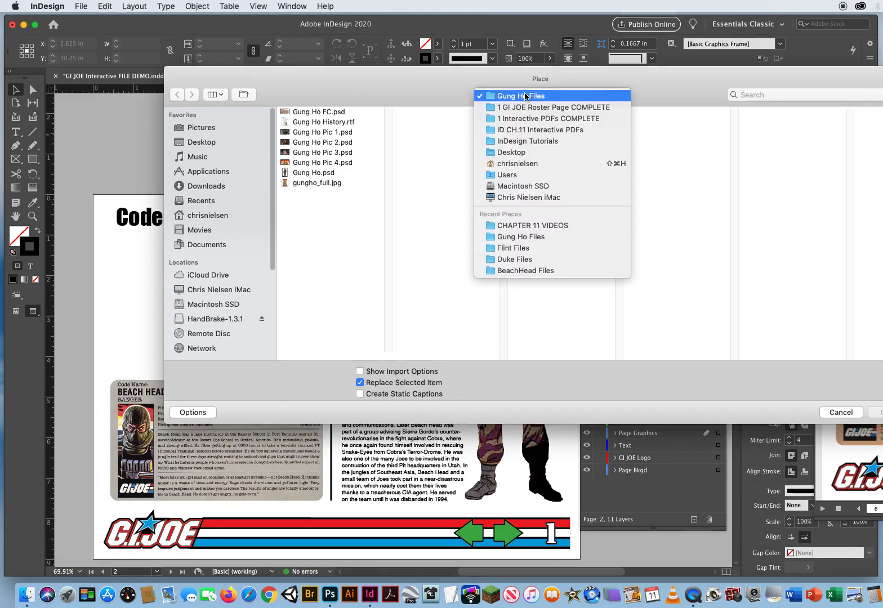
{"action": "left_click", "coordinate": [626, 106]}
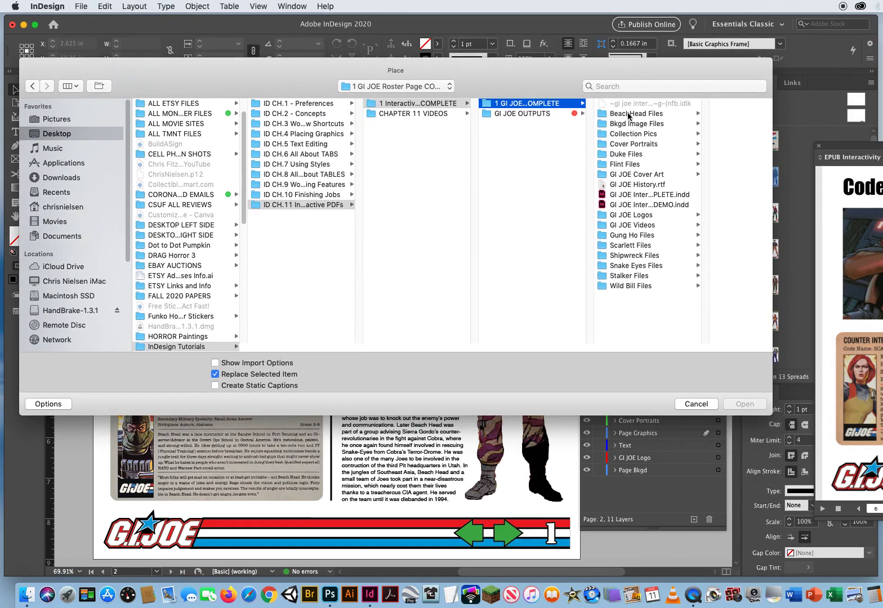
{"action": "left_click", "coordinate": [629, 115]}
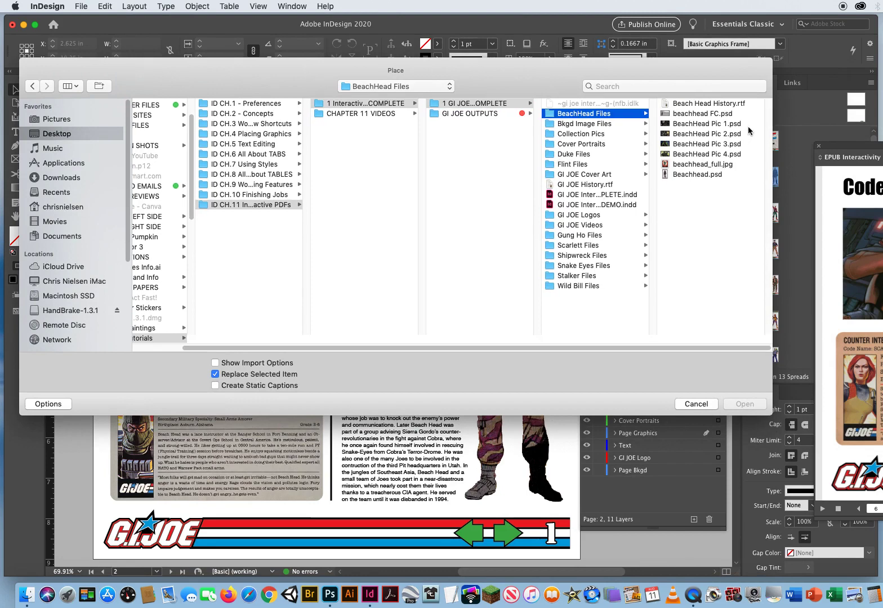
{"action": "left_click_drag", "start_coordinate": [747, 126], "coordinate": [739, 154]}
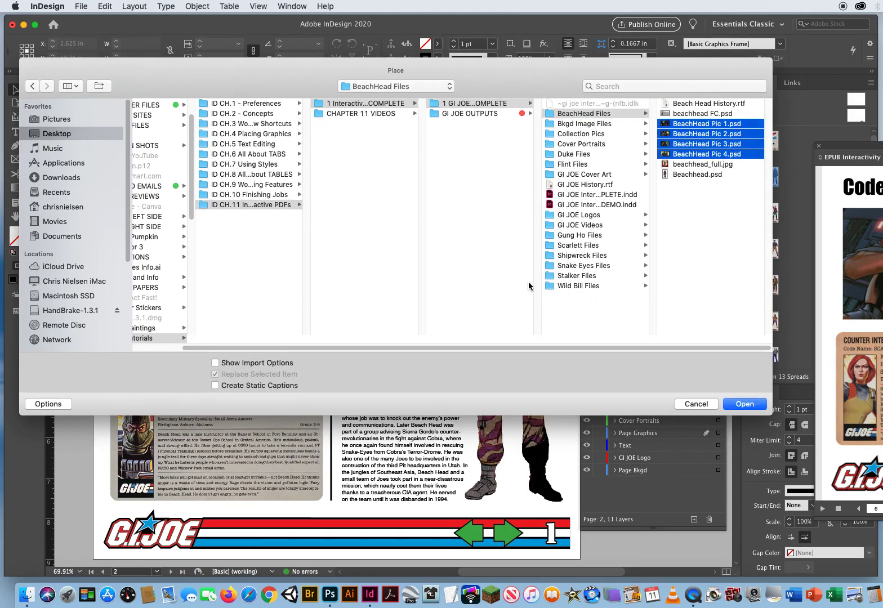
{"action": "left_click", "coordinate": [744, 404]}
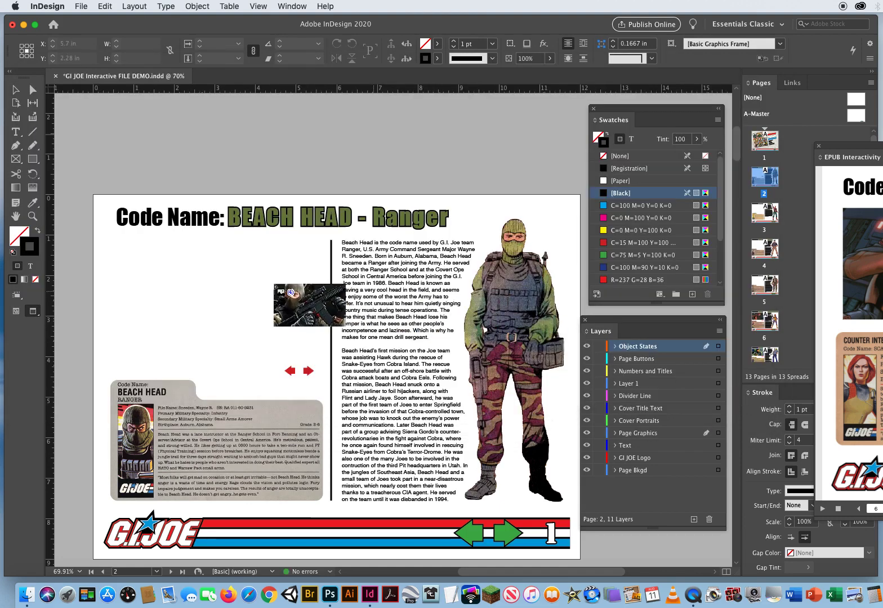
{"action": "left_click", "coordinate": [109, 248]}
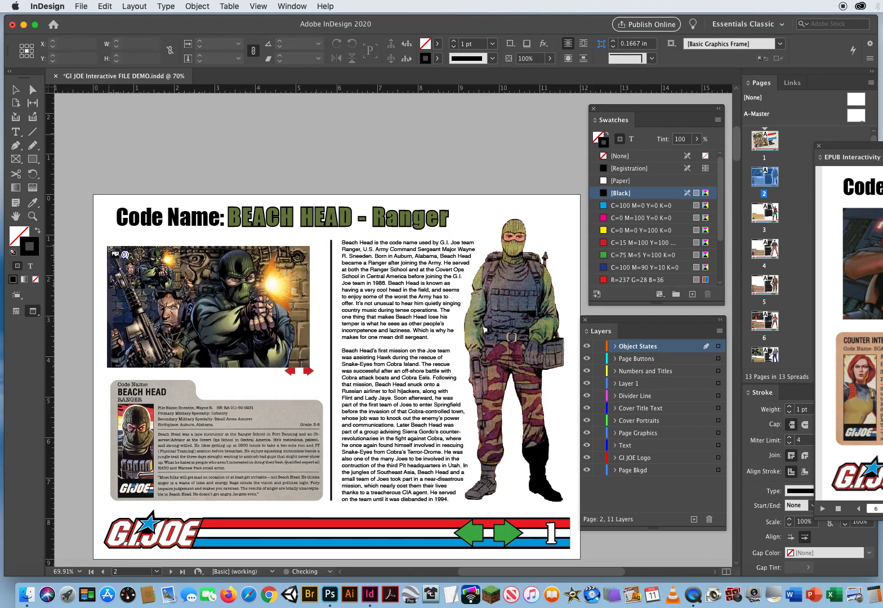
{"action": "left_click", "coordinate": [108, 247]}
{"action": "left_click", "coordinate": [109, 248]}
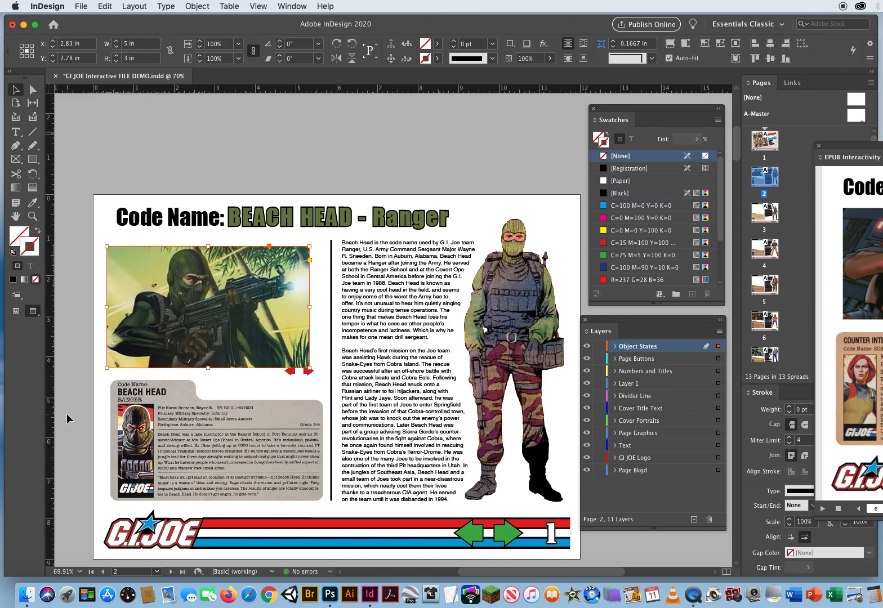
Spread the stacked Beach Head pictures apart, select all four, and align them to each other by their horizontal and vertical centers
{"action": "left_click_drag", "start_coordinate": [146, 307], "coordinate": [113, 385]}
{"action": "left_click_drag", "start_coordinate": [125, 287], "coordinate": [148, 208]}
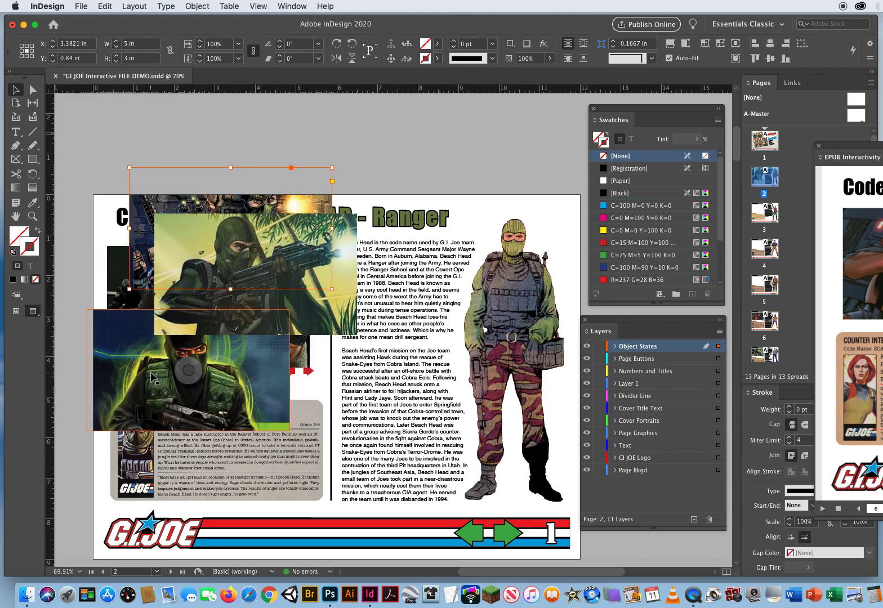
{"action": "left_click_drag", "start_coordinate": [74, 281], "coordinate": [217, 338]}
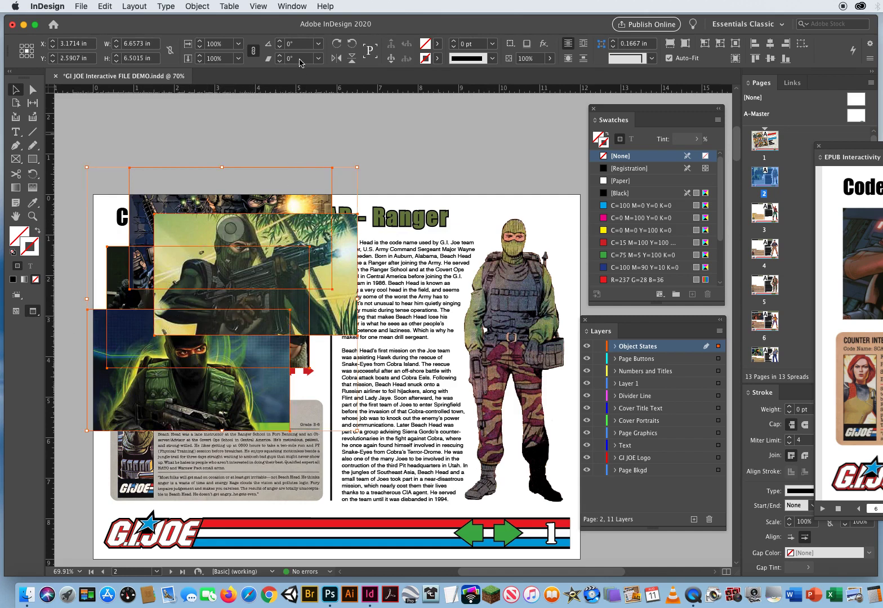
{"action": "left_click", "coordinate": [291, 6]}
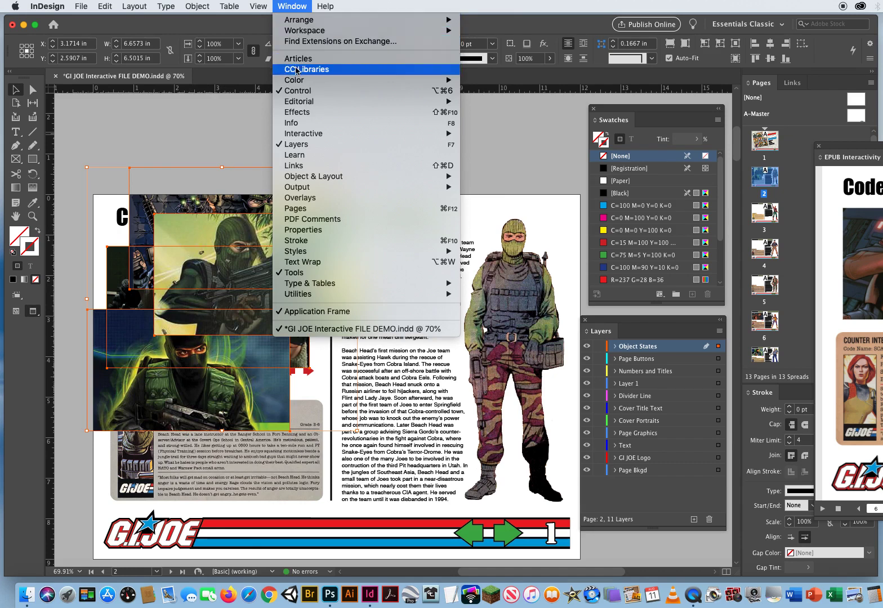
{"action": "mouse_move", "coordinate": [302, 177]}
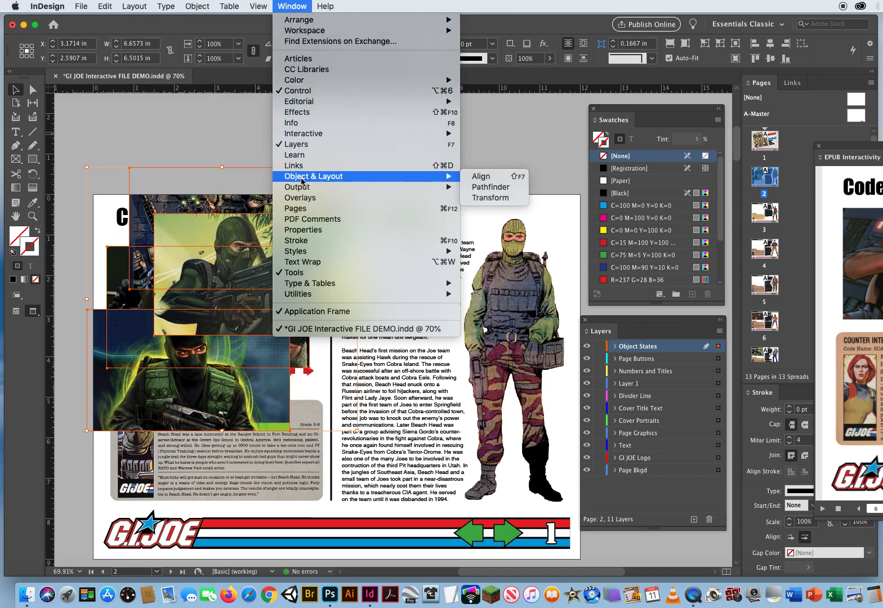
{"action": "left_click", "coordinate": [485, 179]}
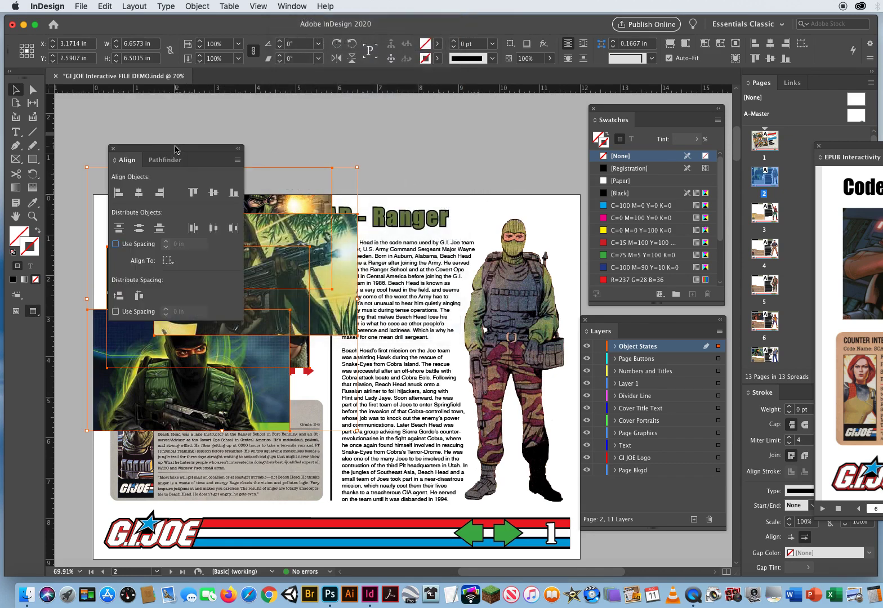
{"action": "left_click_drag", "start_coordinate": [175, 149], "coordinate": [467, 138]}
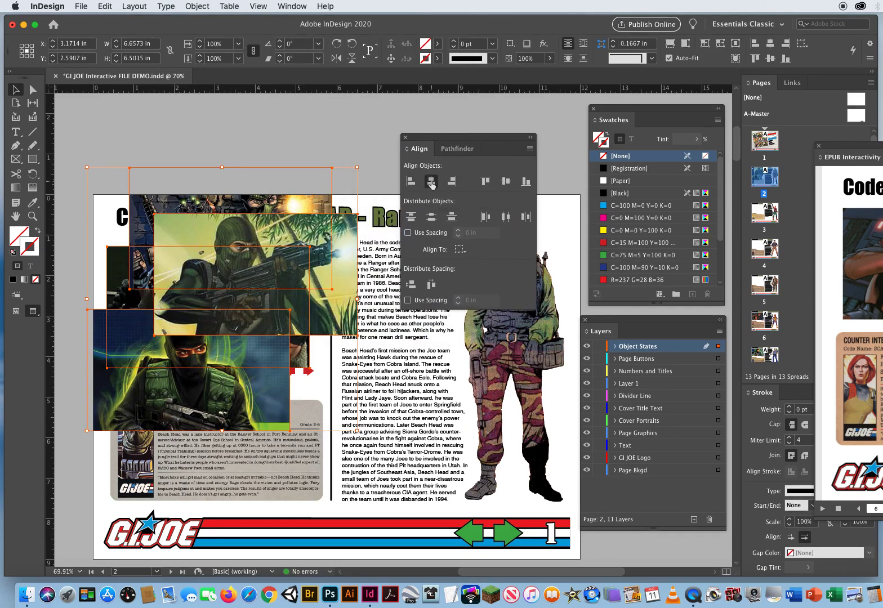
{"action": "left_click", "coordinate": [431, 181]}
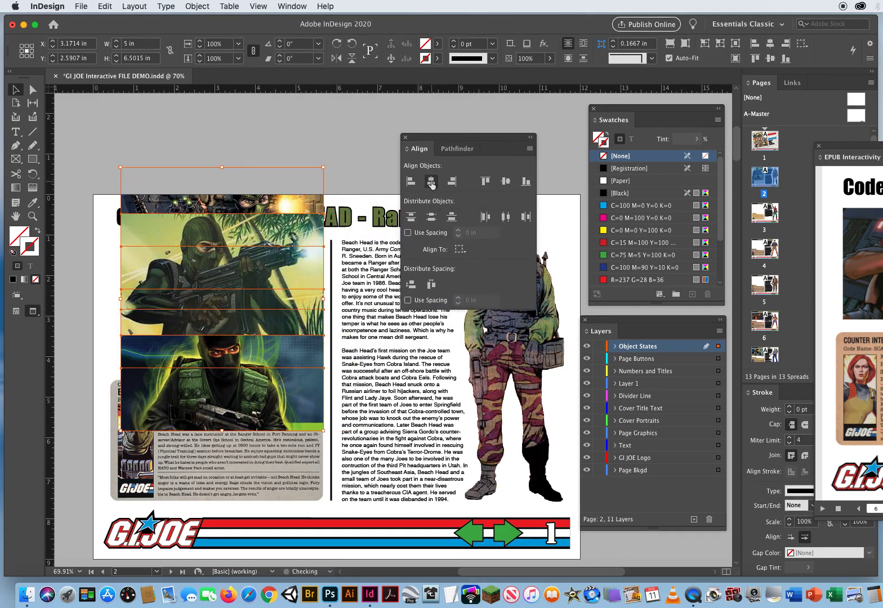
{"action": "left_click", "coordinate": [505, 182]}
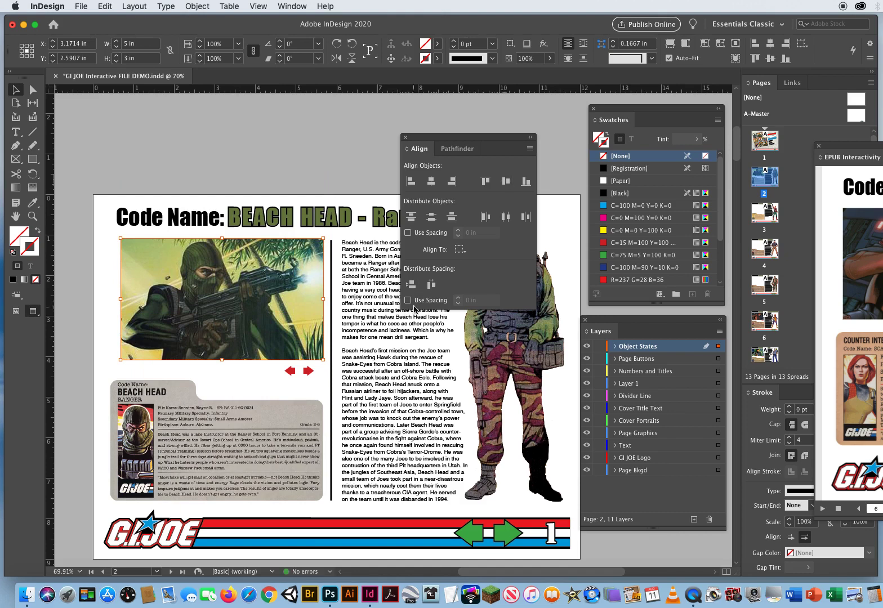
Nudge the aligned stack of Beach Head pictures left to about X 2.94 in
{"action": "left_click_drag", "start_coordinate": [428, 137], "coordinate": [457, 137]}
{"action": "key", "text": "Left"}
{"action": "key", "text": "Left"}
{"action": "key", "text": "Left"}
{"action": "key", "text": "Left"}
{"action": "key", "text": "Left"}
{"action": "key", "text": "Left"}
{"action": "key", "text": "Left"}
{"action": "key", "text": "Left"}
{"action": "key", "text": "Left"}
{"action": "key", "text": "Left"}
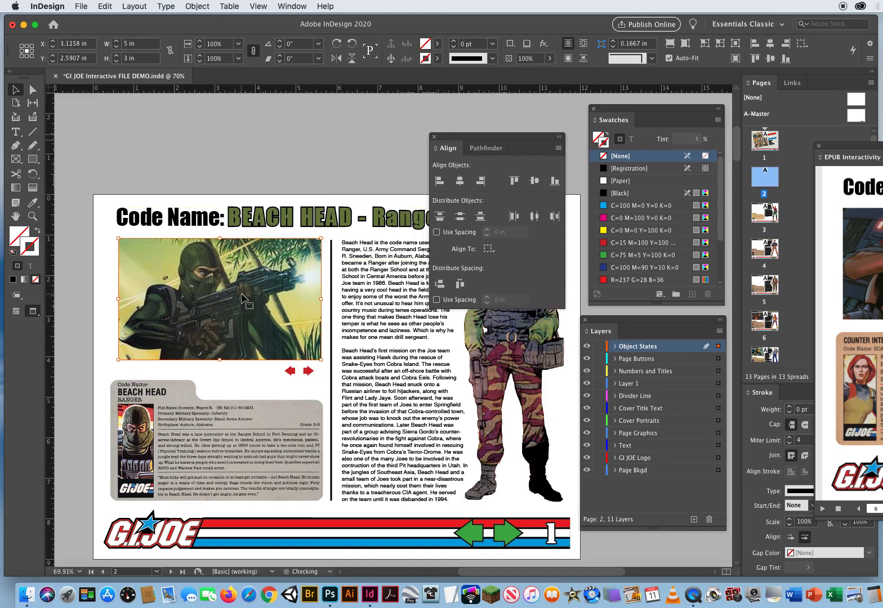
{"action": "key", "text": "Left"}
{"action": "key", "text": "Left"}
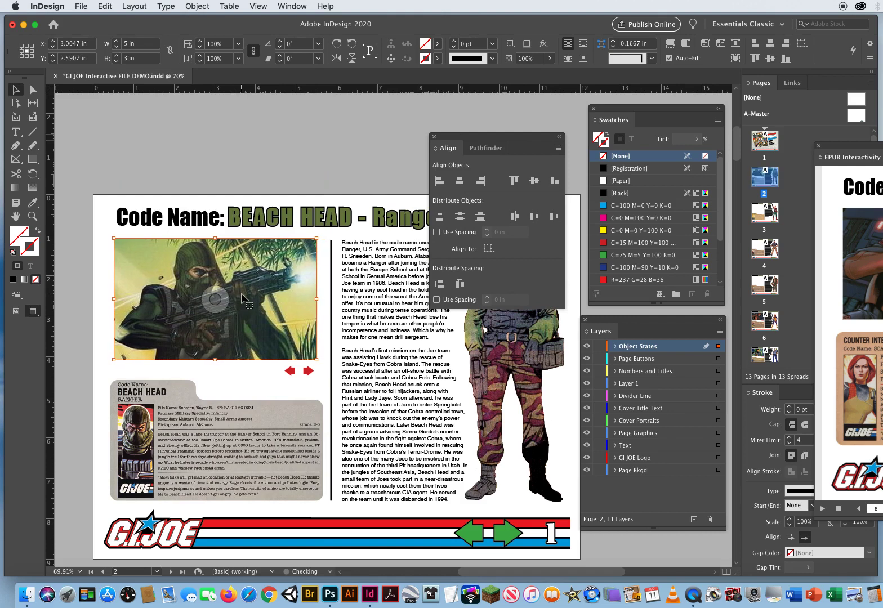
{"action": "key", "text": "Left"}
{"action": "key", "text": "Left"}
{"action": "key", "text": "Left"}
{"action": "key", "text": "Left"}
{"action": "key", "text": "Left"}
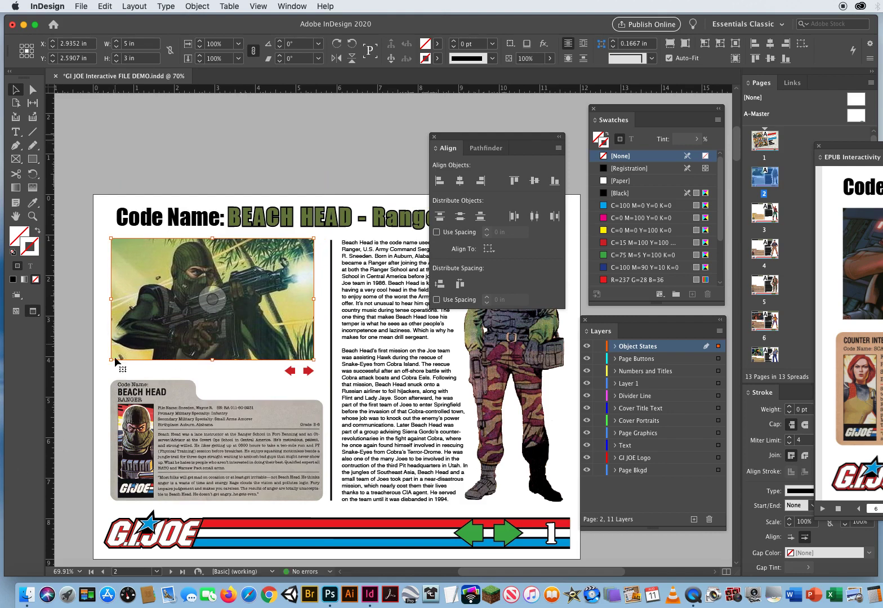
Compare the picture placement on the Scarlett page and shift the Beach Head stack to about X 3.06 in, flush with the title's left edge
{"action": "left_click", "coordinate": [284, 161]}
{"action": "left_click_drag", "start_coordinate": [736, 149], "coordinate": [729, 284]}
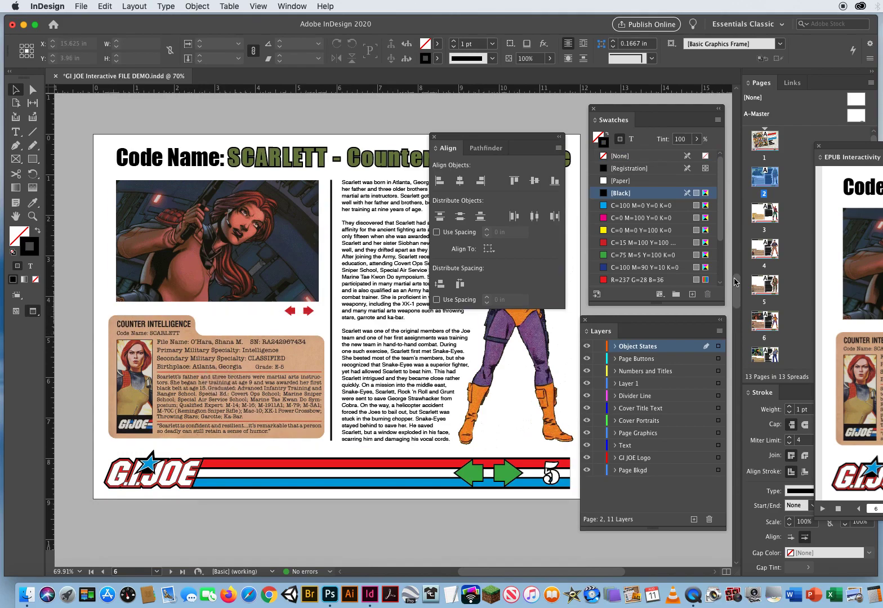
{"action": "left_click_drag", "start_coordinate": [734, 281], "coordinate": [714, 138]}
{"action": "left_click_drag", "start_coordinate": [83, 244], "coordinate": [275, 278]}
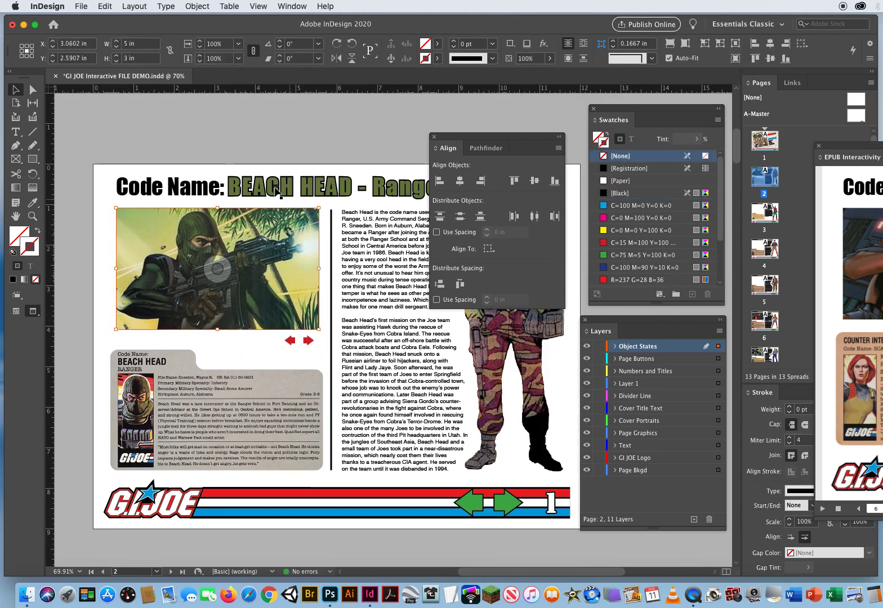
{"action": "left_click", "coordinate": [246, 135]}
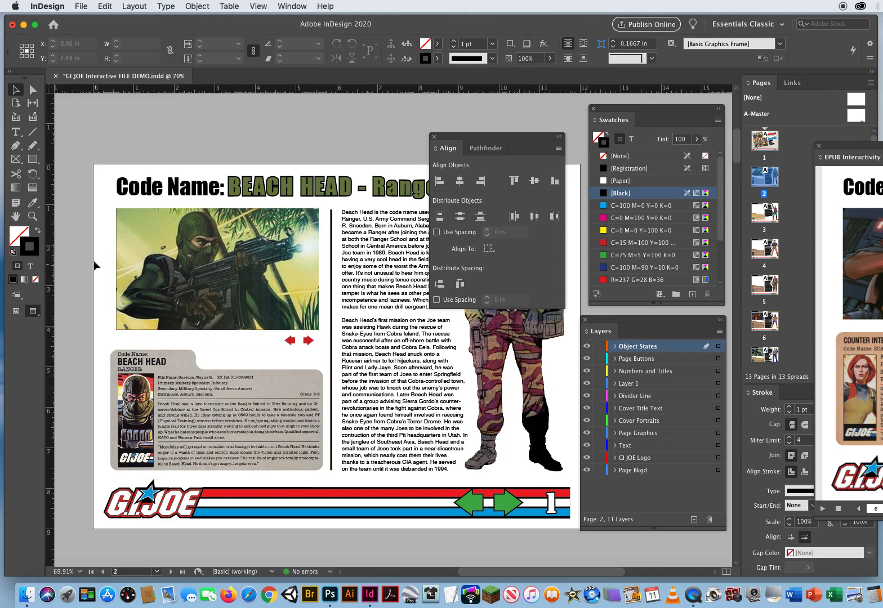
Fan the stacked Beach Head pictures out to the right at the same height, moving the last one to about X 3.9 in
{"action": "left_click_drag", "start_coordinate": [110, 253], "coordinate": [229, 283]}
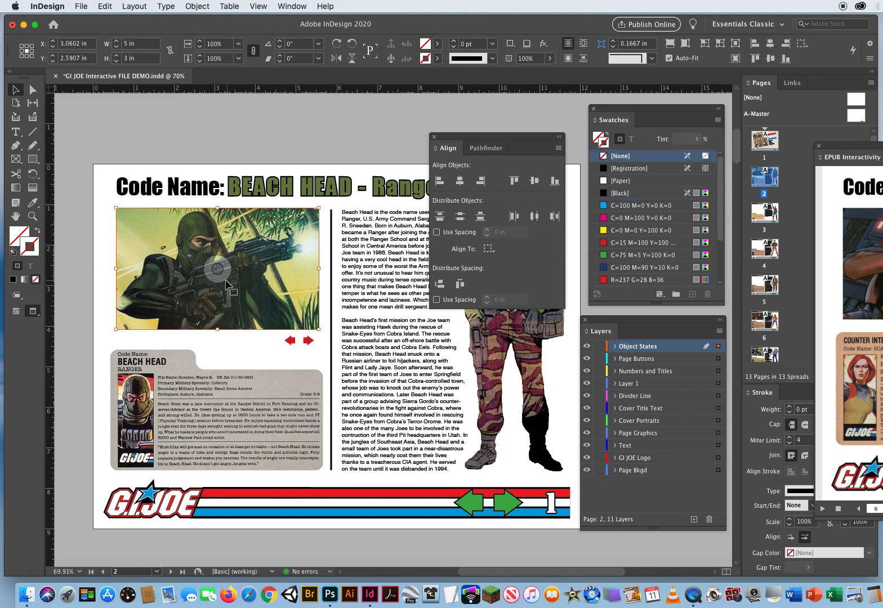
{"action": "left_click", "coordinate": [142, 296]}
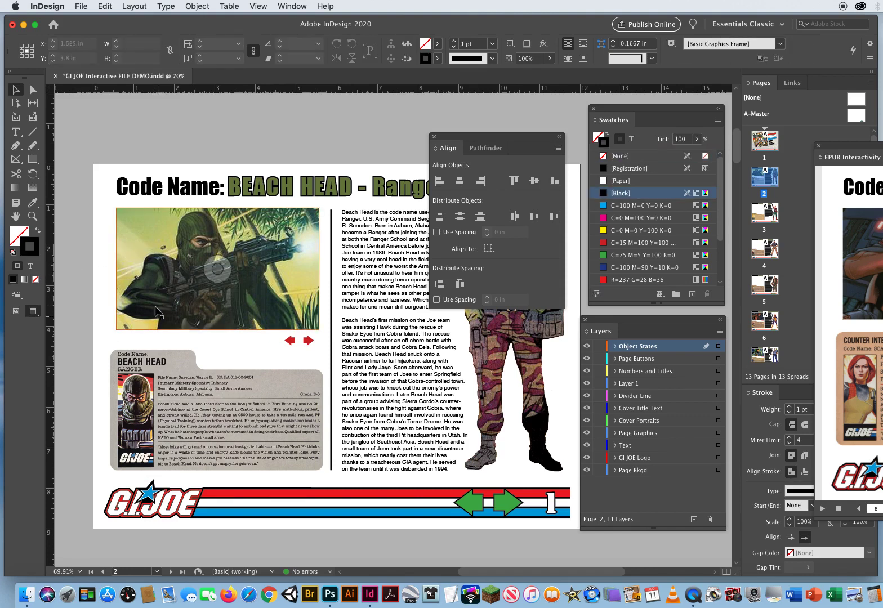
{"action": "left_click_drag", "start_coordinate": [141, 297], "coordinate": [237, 292]}
{"action": "left_click_drag", "start_coordinate": [138, 290], "coordinate": [173, 306]}
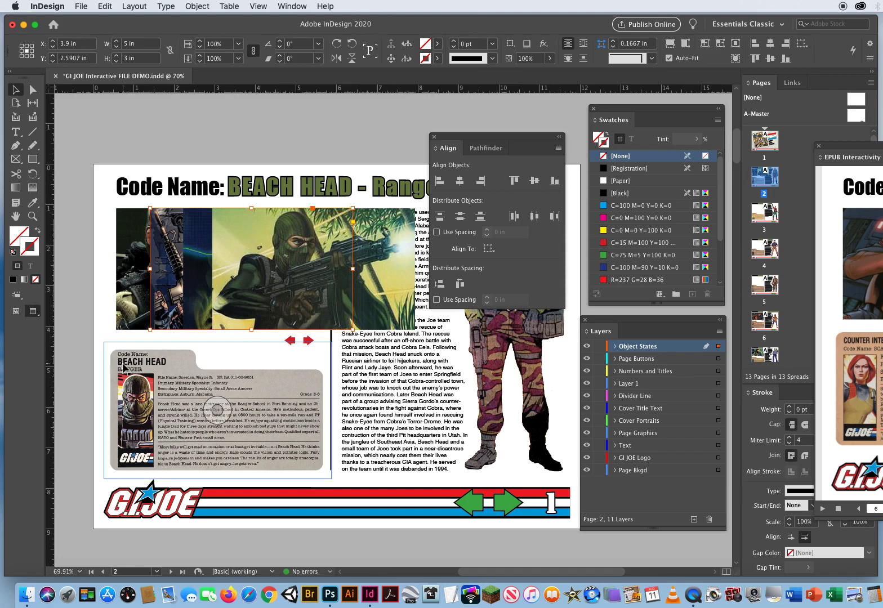
Copy the four fanned-out Beach Head pictures and paste them in place on the Duke page
{"action": "left_click_drag", "start_coordinate": [89, 245], "coordinate": [243, 272]}
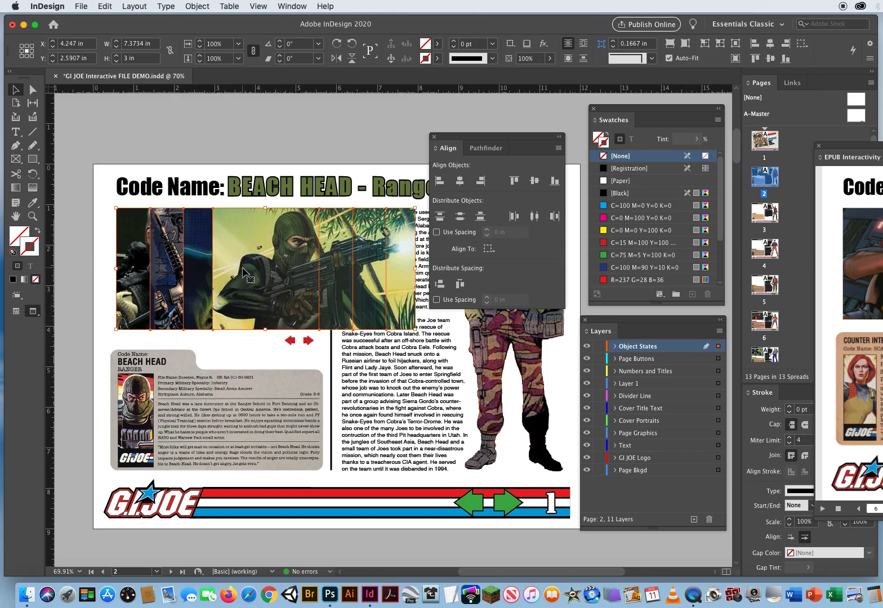
{"action": "left_click", "coordinate": [105, 6]}
{"action": "left_click", "coordinate": [113, 58]}
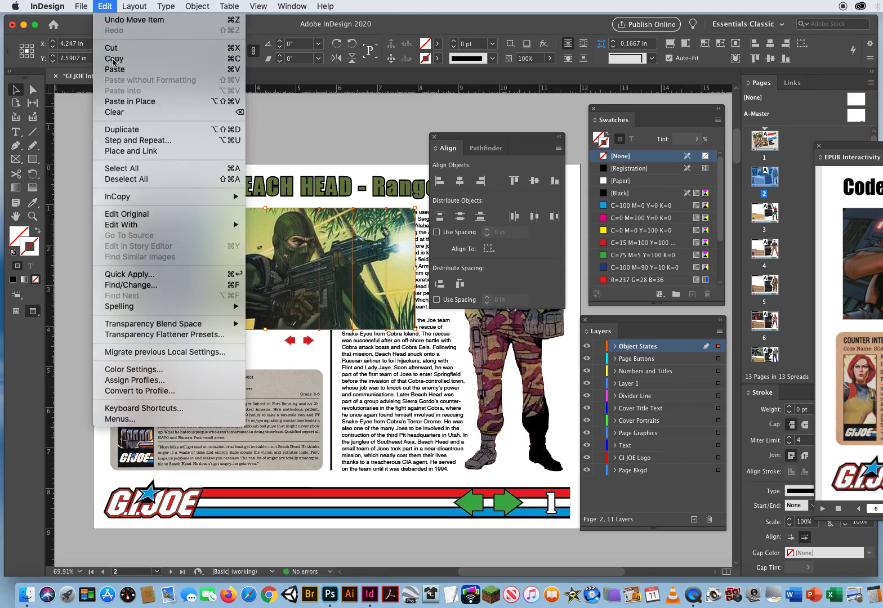
{"action": "left_click", "coordinate": [150, 128]}
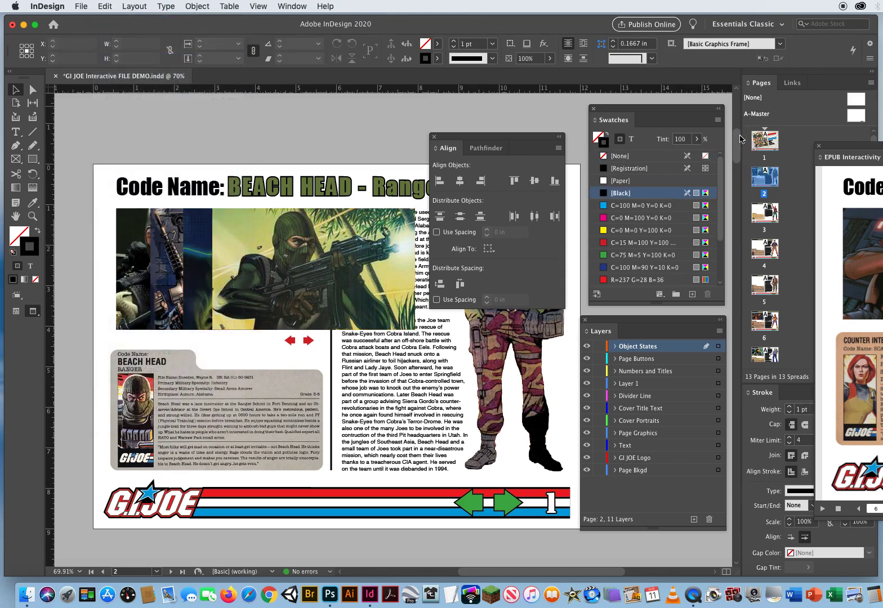
{"action": "left_click_drag", "start_coordinate": [740, 140], "coordinate": [737, 178]}
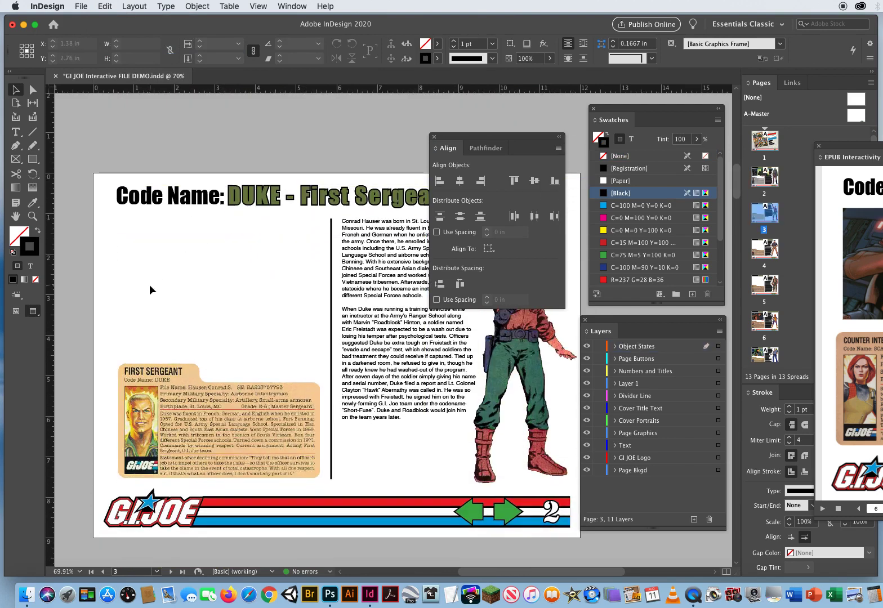
{"action": "left_click", "coordinate": [105, 6]}
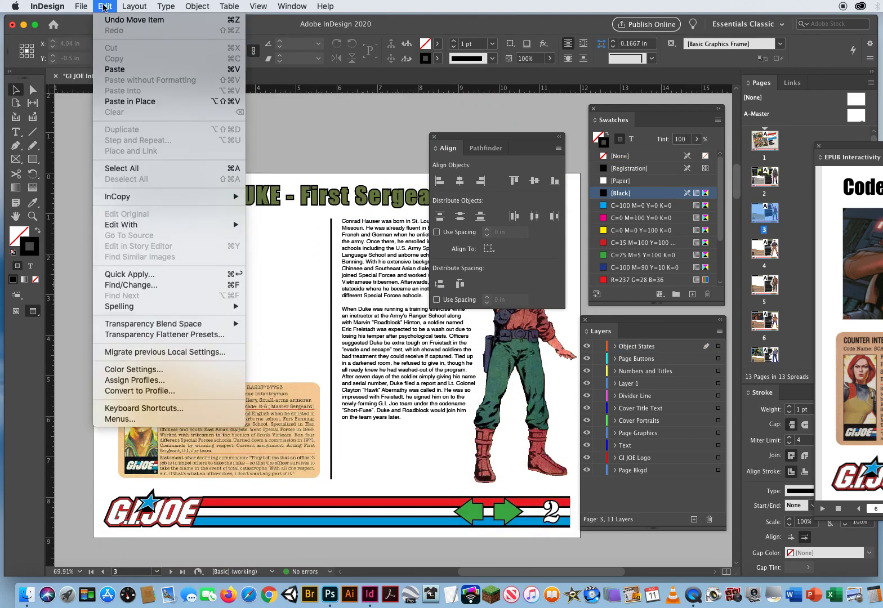
{"action": "left_click", "coordinate": [124, 101]}
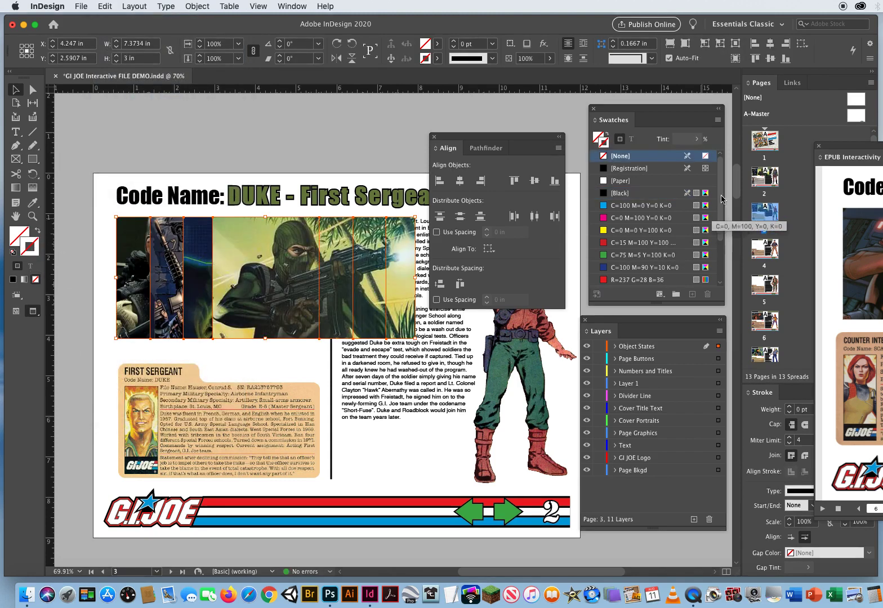
Paste the four copied pictures in place on the Flint page
{"action": "scroll", "coordinate": [736, 186], "scroll_direction": "down", "scroll_amount": 5}
{"action": "scroll", "coordinate": [736, 185], "scroll_direction": "down", "scroll_amount": 15}
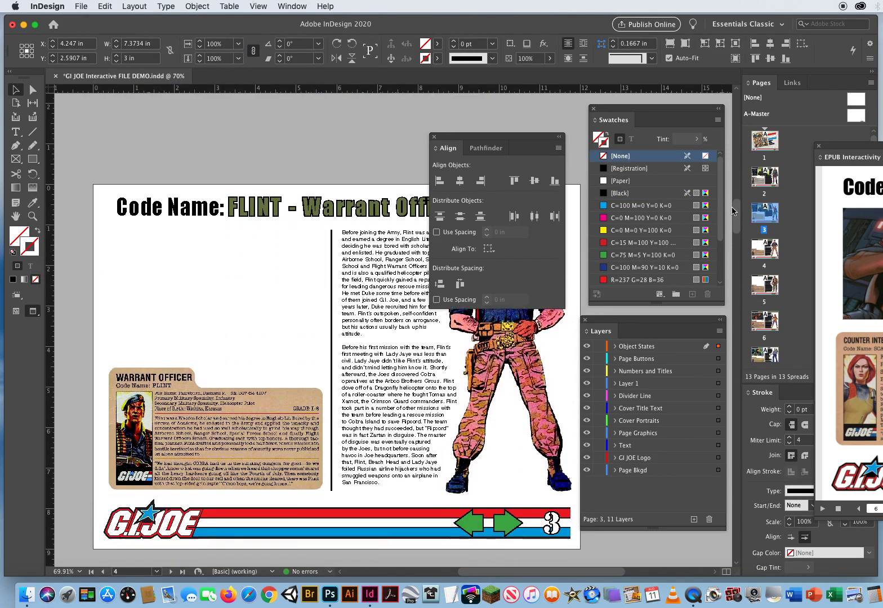
{"action": "scroll", "coordinate": [119, 233], "scroll_direction": "up", "scroll_amount": 3}
{"action": "left_click", "coordinate": [145, 251]}
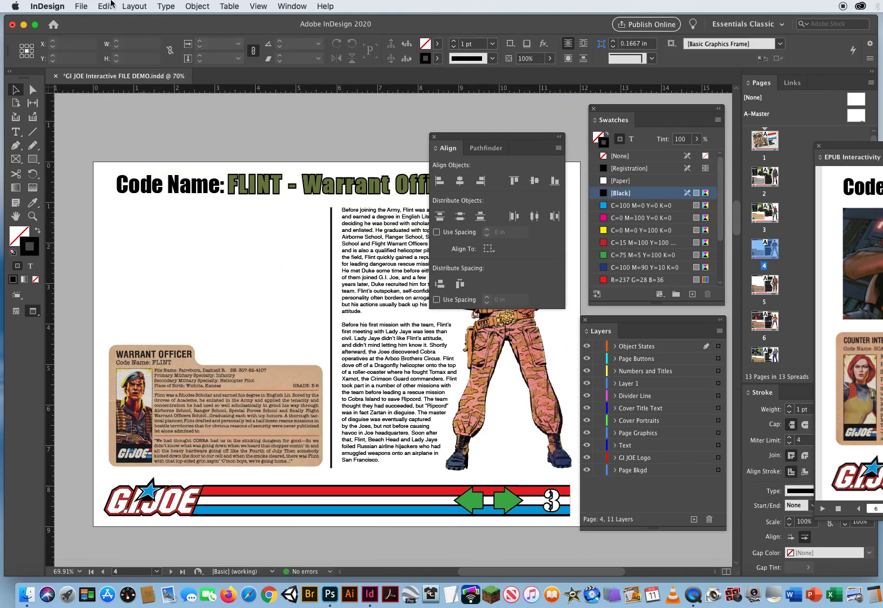
{"action": "left_click", "coordinate": [105, 6]}
{"action": "left_click", "coordinate": [129, 102]}
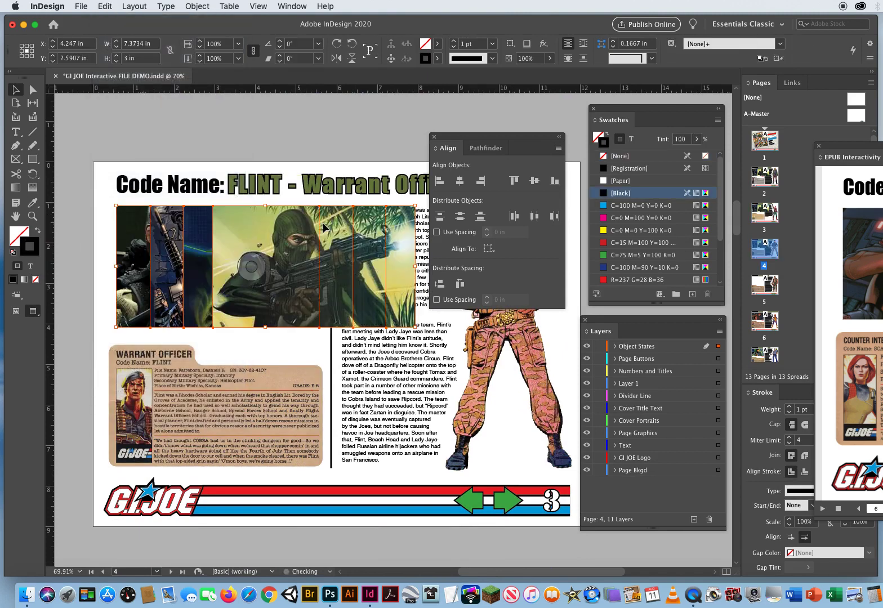
Paste the four copied pictures in place on the Gung-Ho page and deselect them
{"action": "scroll", "coordinate": [171, 234], "scroll_direction": "down", "scroll_amount": 10}
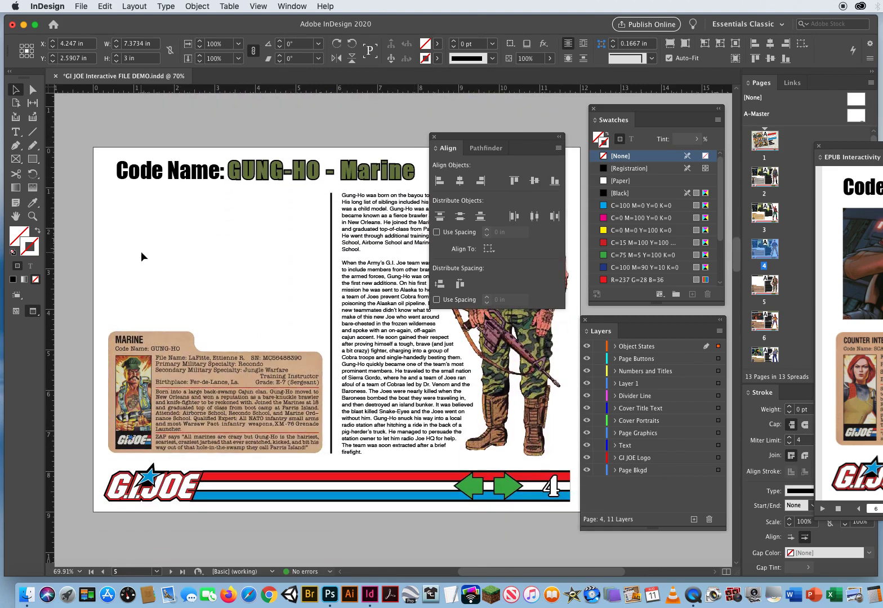
{"action": "left_click", "coordinate": [141, 251]}
{"action": "left_click", "coordinate": [104, 7]}
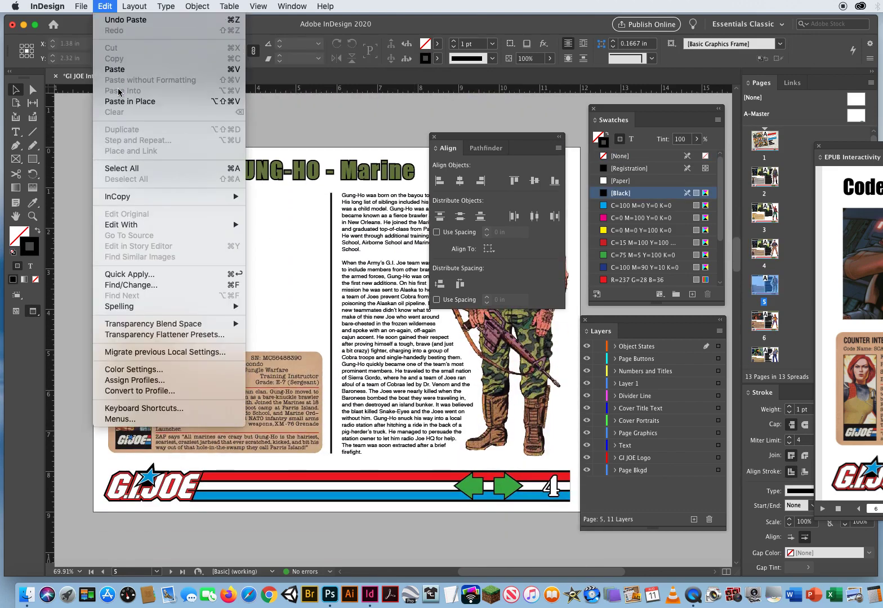
{"action": "left_click", "coordinate": [129, 101]}
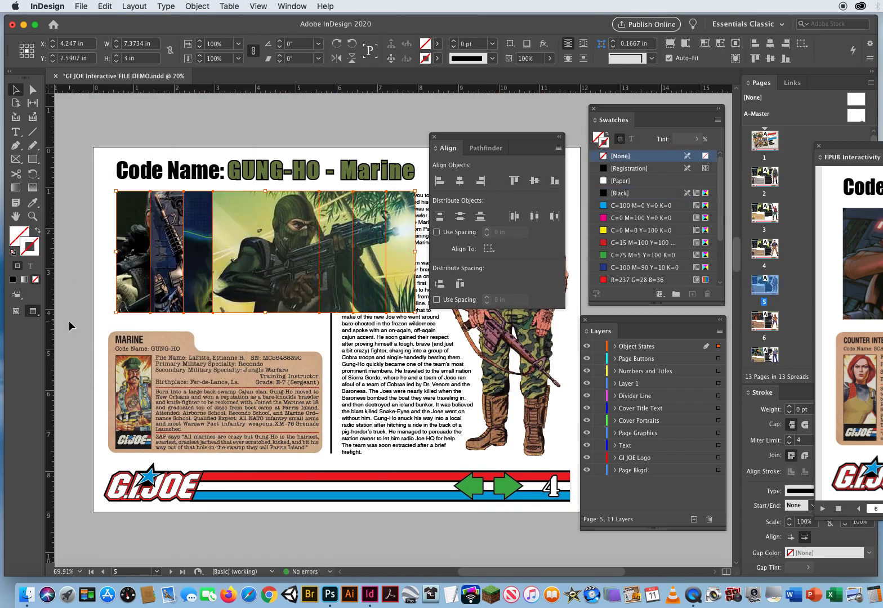
{"action": "left_click", "coordinate": [137, 315]}
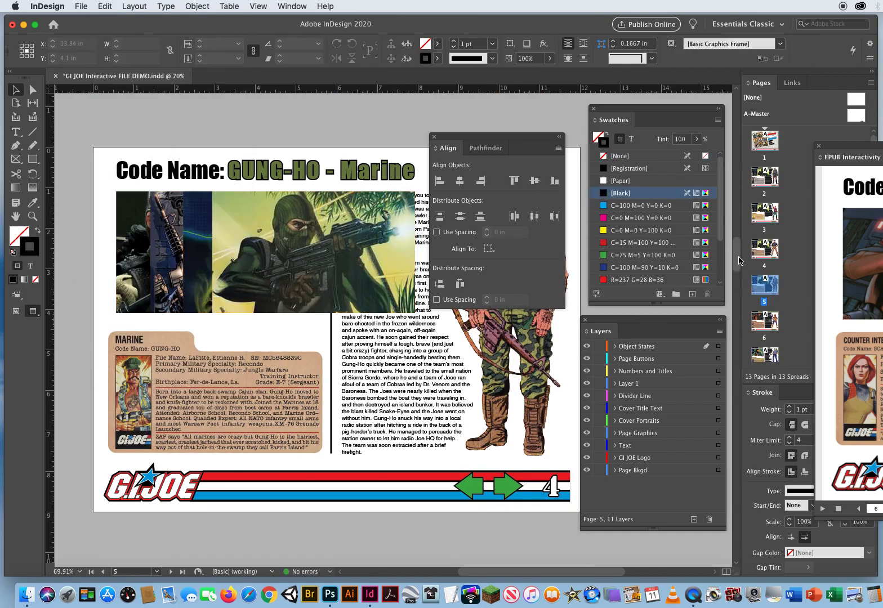
{"action": "scroll", "coordinate": [738, 248], "scroll_direction": "up", "scroll_amount": 3}
{"action": "left_click_drag", "start_coordinate": [736, 246], "coordinate": [737, 144]}
{"action": "scroll", "coordinate": [738, 144], "scroll_direction": "down", "scroll_amount": 3}
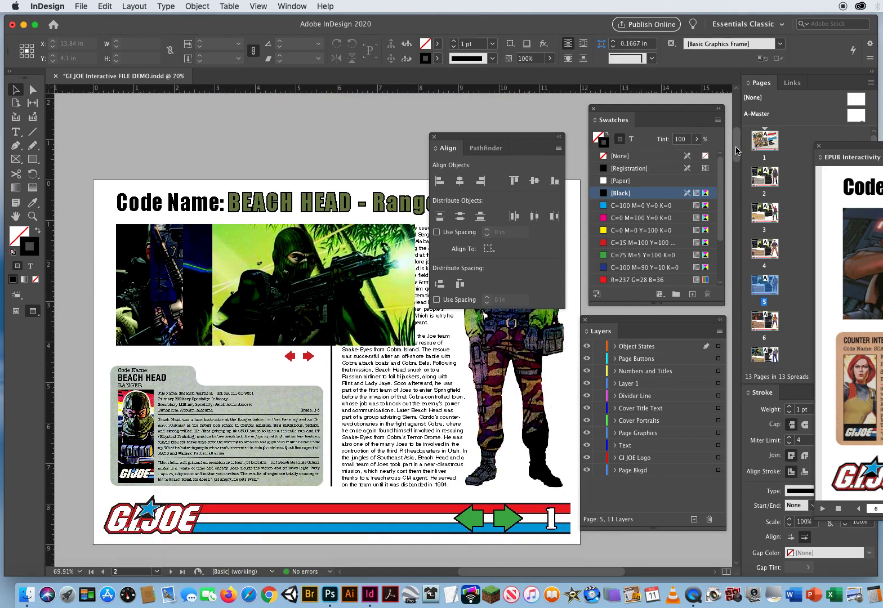
{"action": "left_click", "coordinate": [217, 426]}
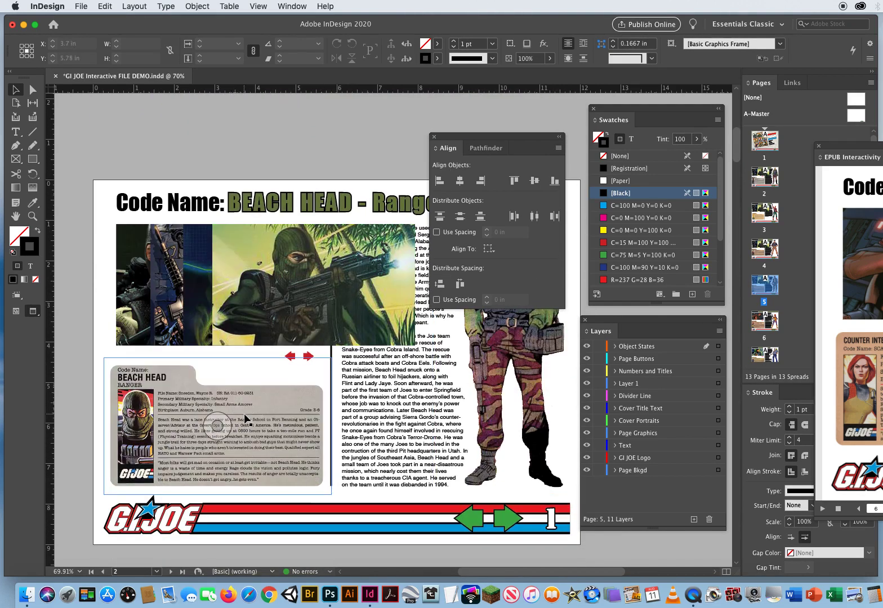
{"action": "left_click", "coordinate": [283, 264]}
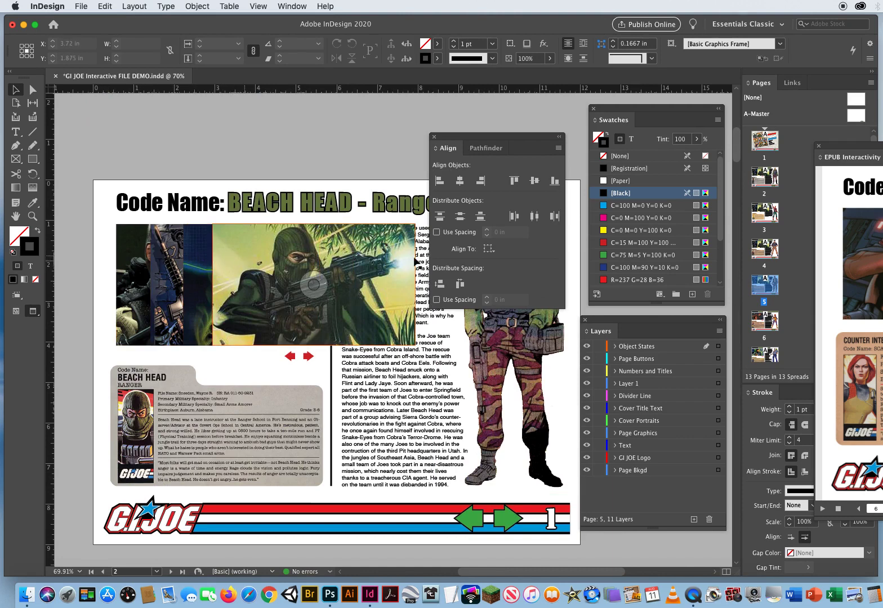
Replace the frontmost picture on the Duke page with Duke Pic 1.psd from the Duke Files folder
{"action": "left_click_drag", "start_coordinate": [737, 152], "coordinate": [729, 185]}
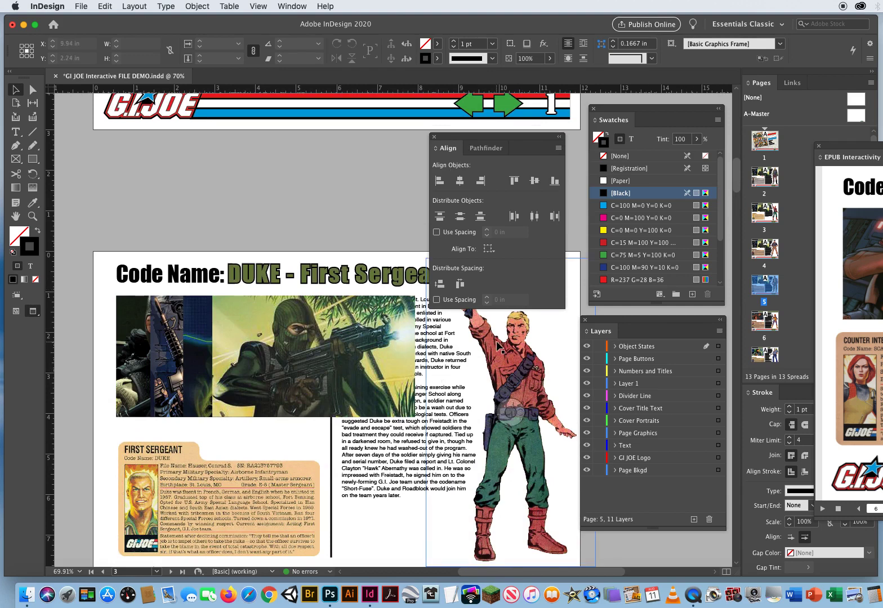
{"action": "left_click", "coordinate": [251, 331]}
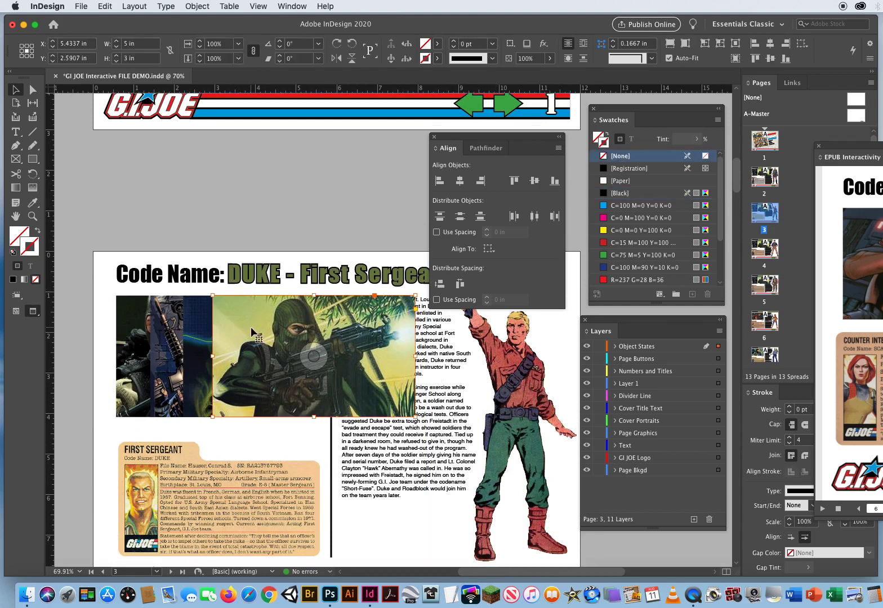
{"action": "key", "text": "super+d"}
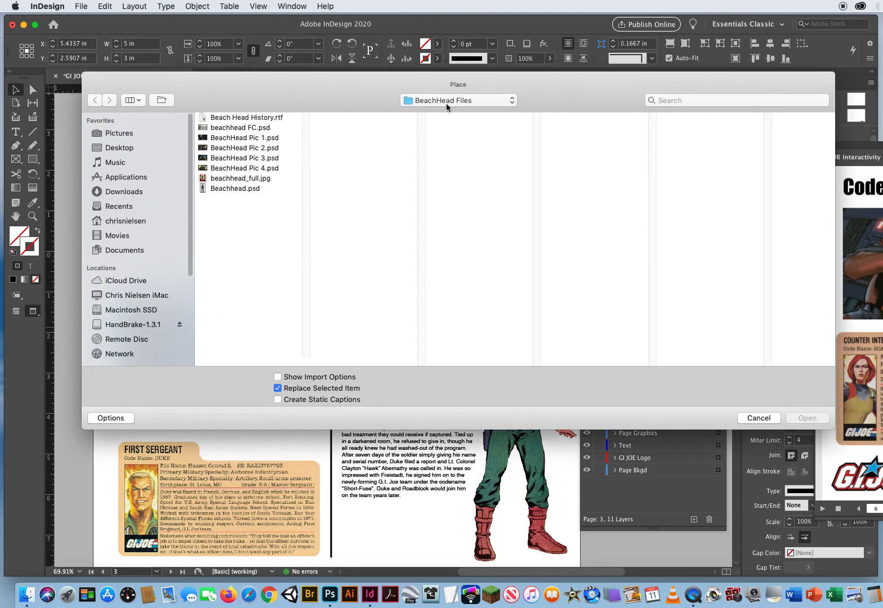
{"action": "left_click", "coordinate": [447, 102]}
{"action": "left_click", "coordinate": [502, 222]}
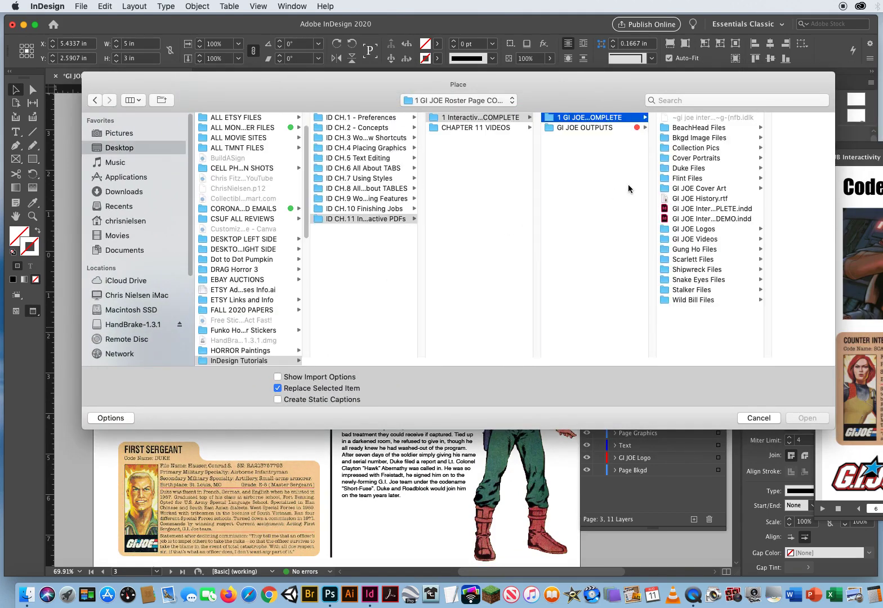
{"action": "left_click", "coordinate": [682, 168]}
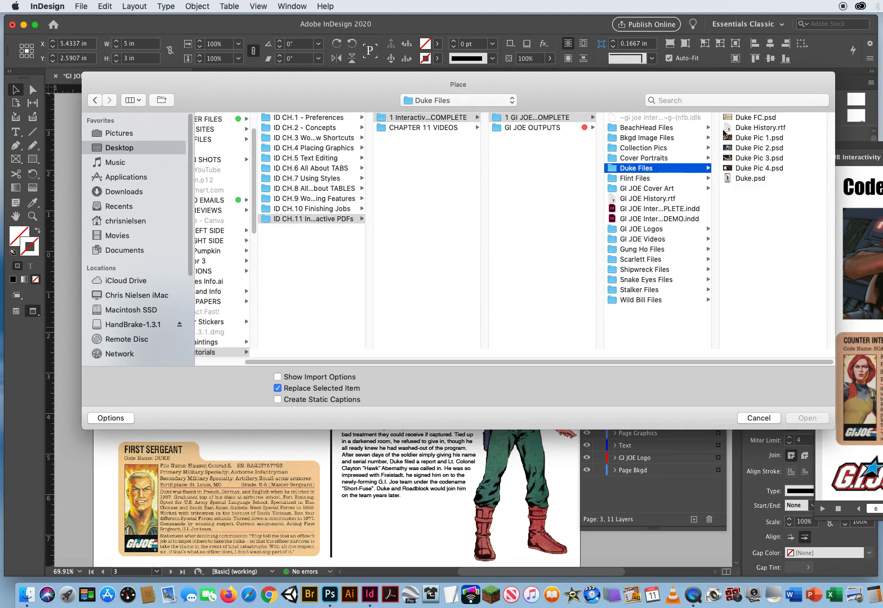
{"action": "left_click", "coordinate": [745, 139]}
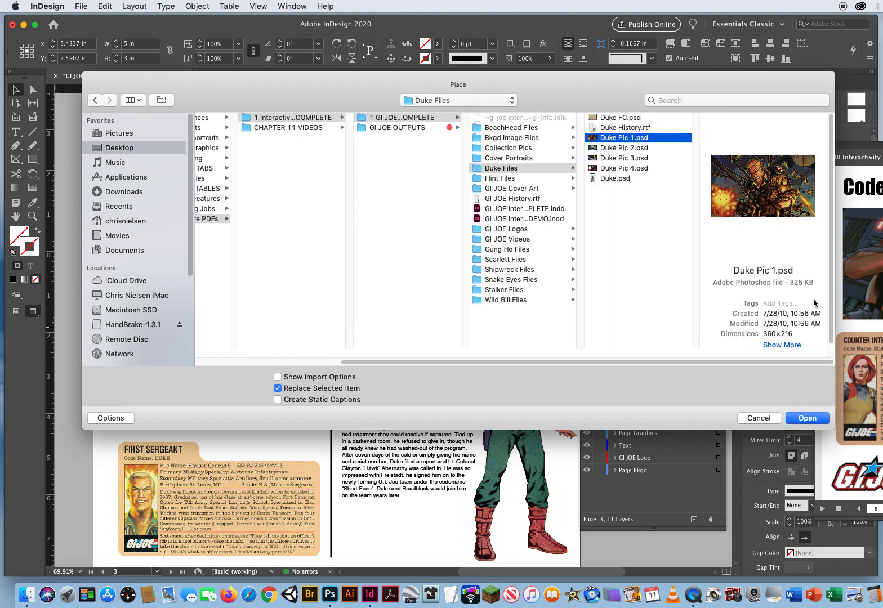
{"action": "left_click", "coordinate": [807, 417]}
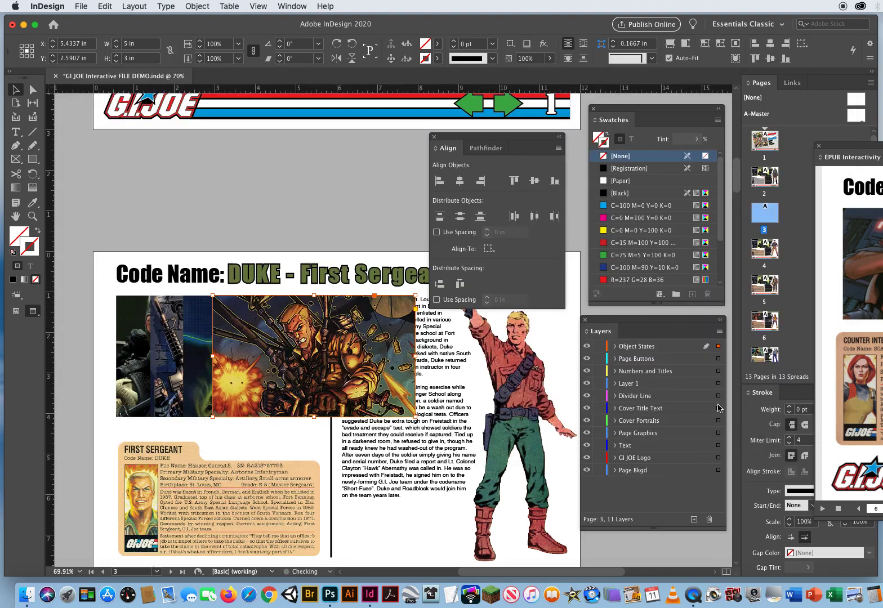
Replace the second picture from the front on the Duke page with Duke Pic 2.psd
{"action": "left_click", "coordinate": [200, 322]}
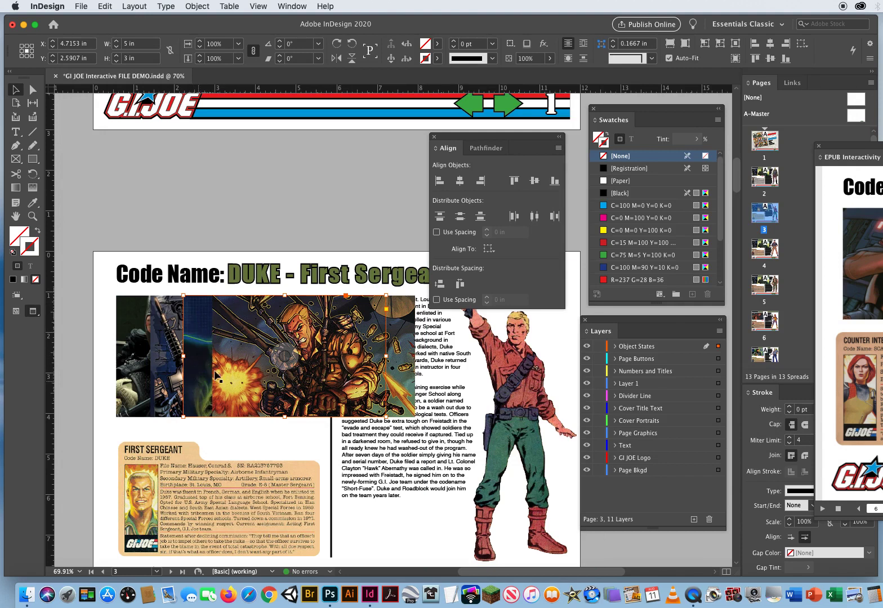
{"action": "key", "text": "super+d"}
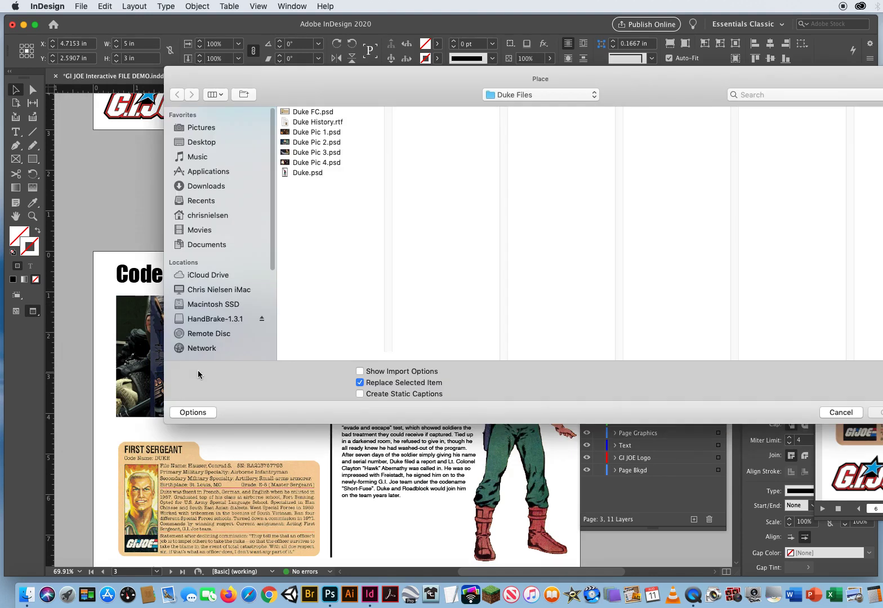
{"action": "left_click", "coordinate": [316, 142]}
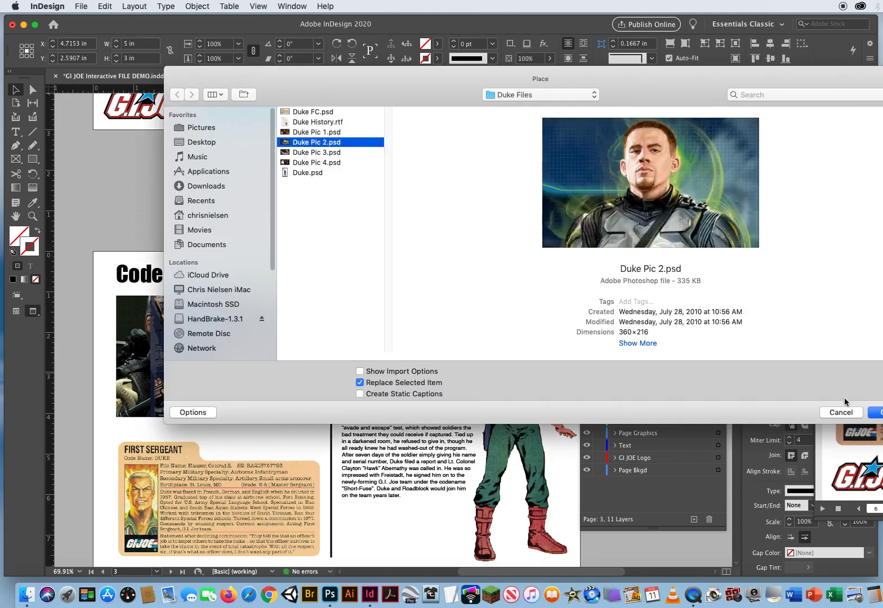
{"action": "left_click", "coordinate": [873, 415]}
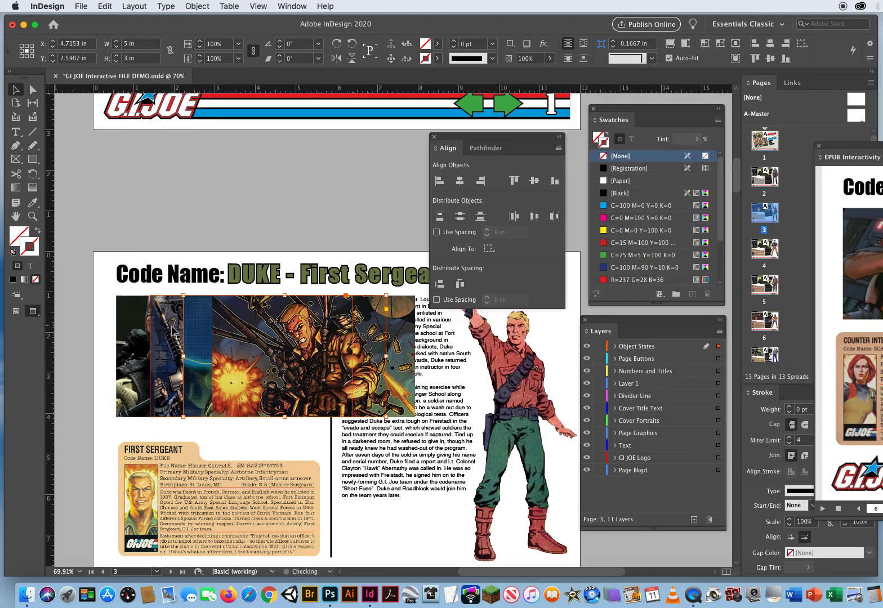
Replace the two rearmost pictures on the Duke page with Duke Pic 3.psd and, at the very back, Duke Pic 4.psd
{"action": "key", "text": "super+d"}
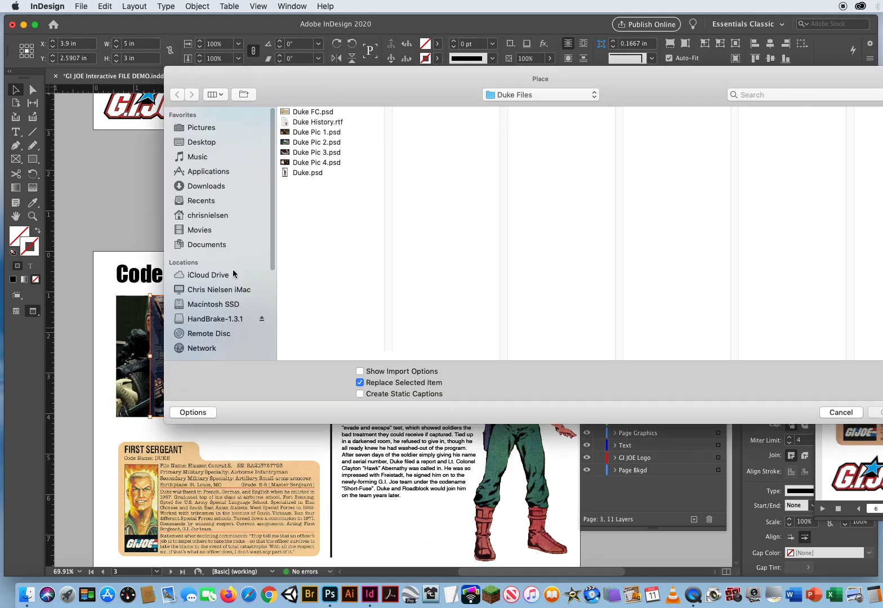
{"action": "left_click", "coordinate": [227, 134]}
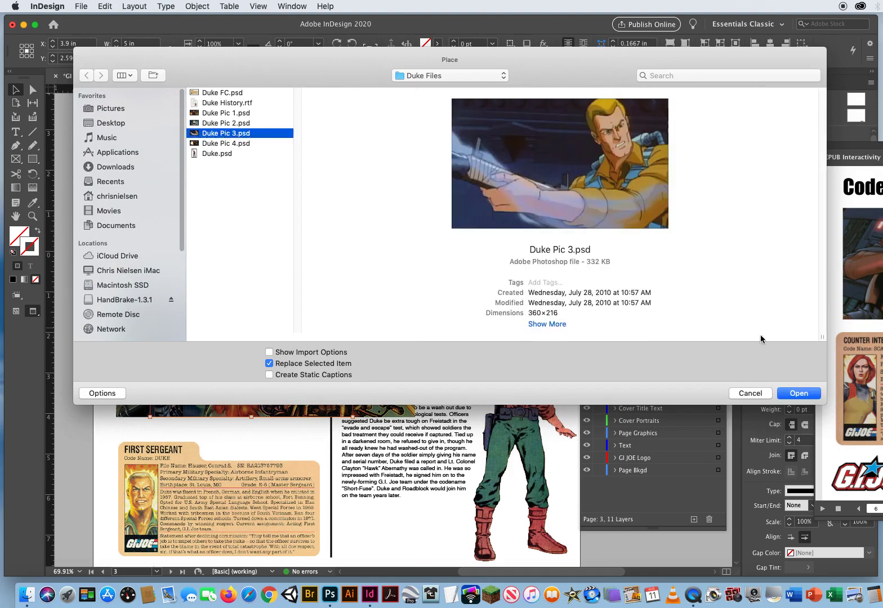
{"action": "left_click", "coordinate": [797, 394]}
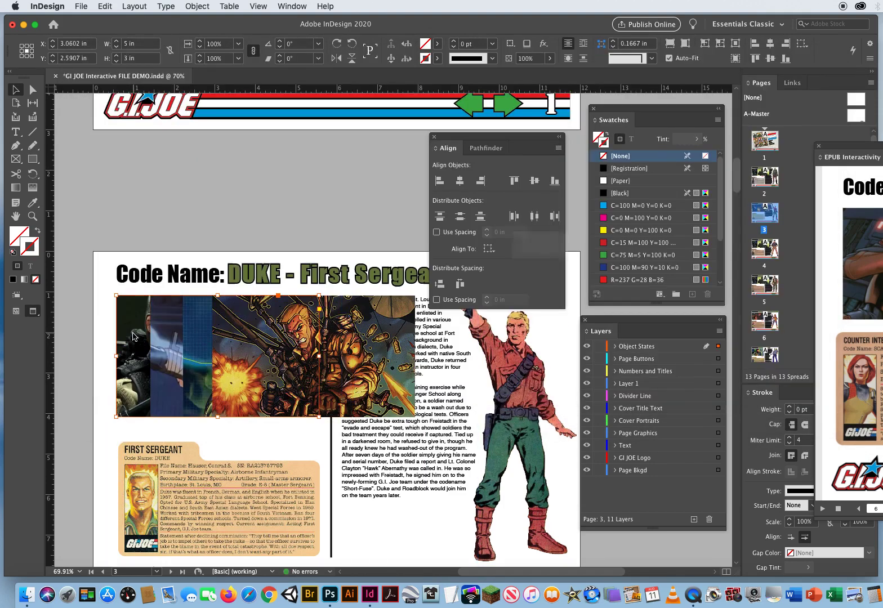
{"action": "key", "text": "super+d"}
{"action": "left_click", "coordinate": [347, 163]}
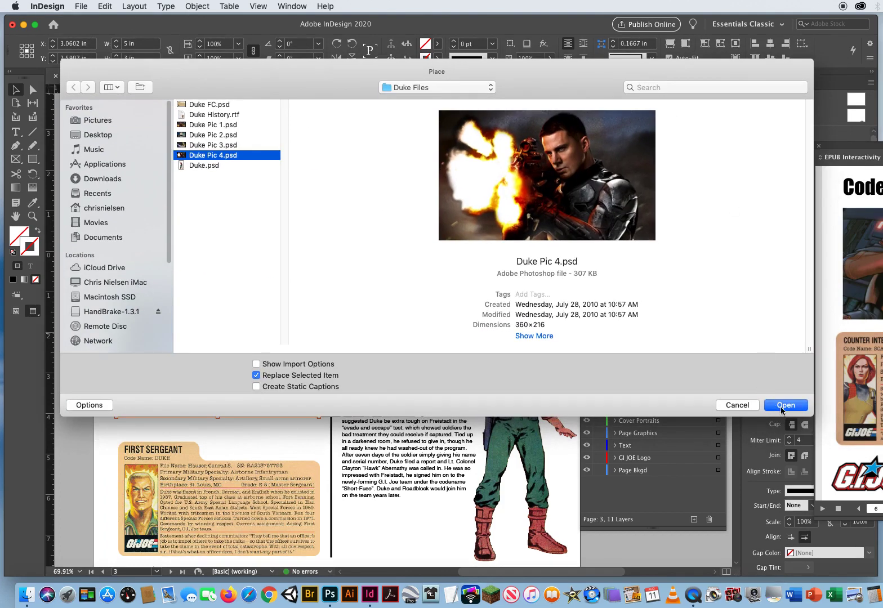
{"action": "left_click", "coordinate": [782, 408]}
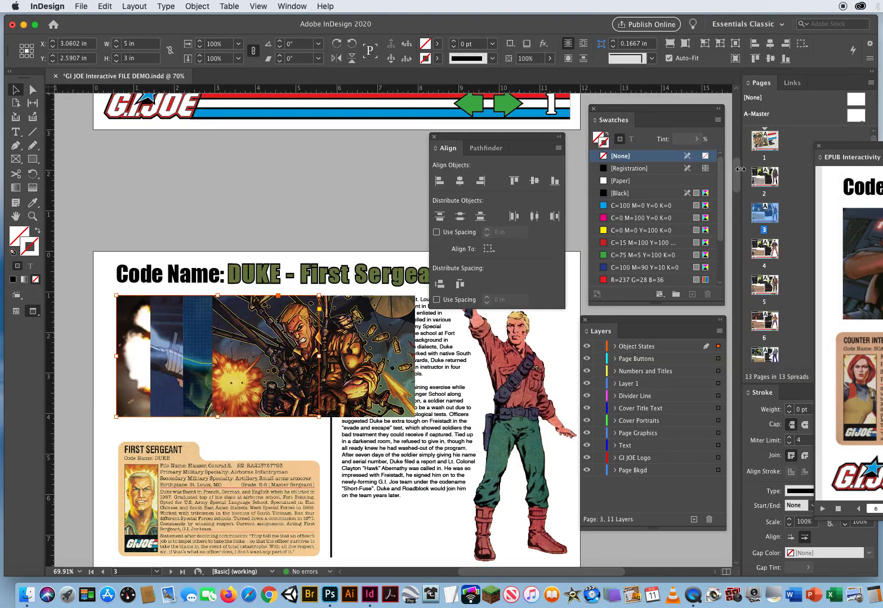
Replace the frontmost picture on the Flint page with Flint Pic 1.psd from the Flint Files folder
{"action": "left_click_drag", "start_coordinate": [735, 177], "coordinate": [730, 217]}
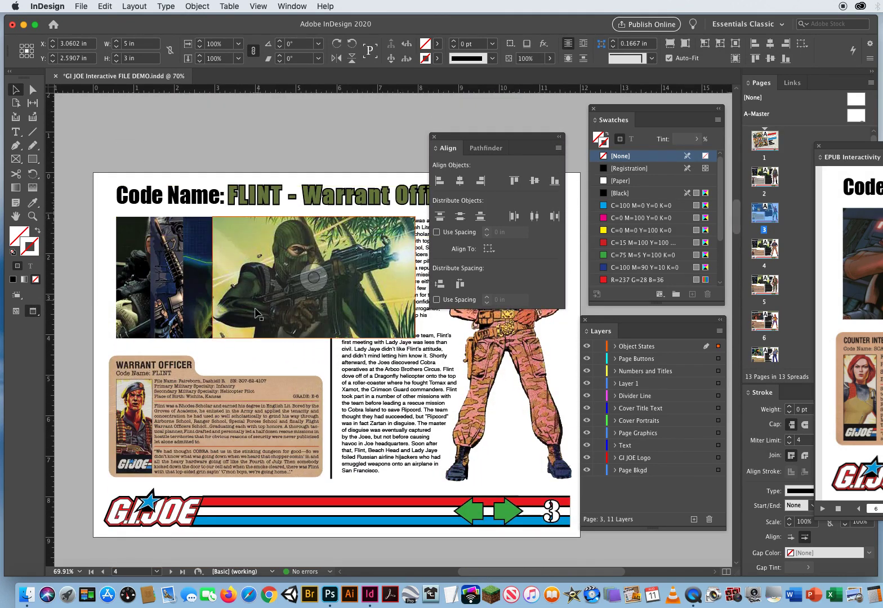
{"action": "left_click", "coordinate": [250, 279]}
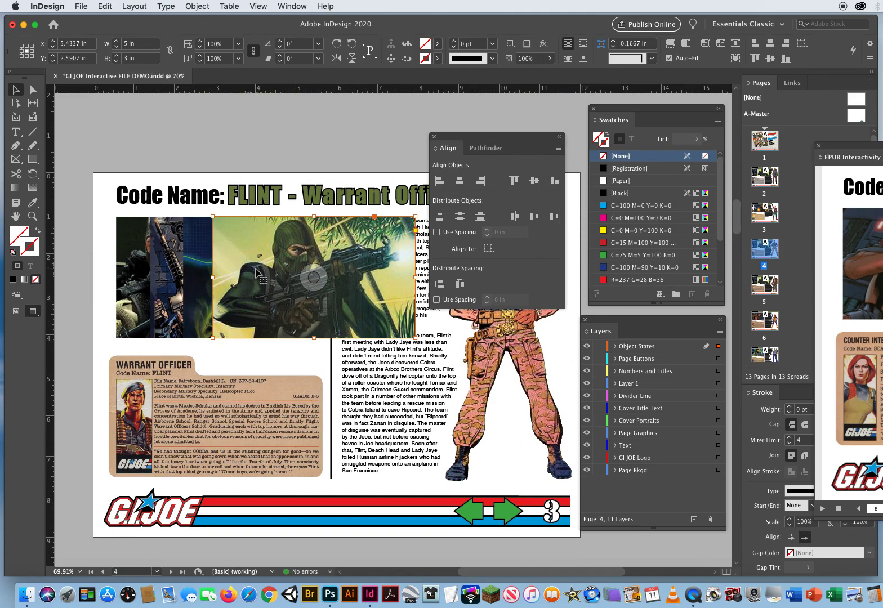
{"action": "key", "text": "super+d"}
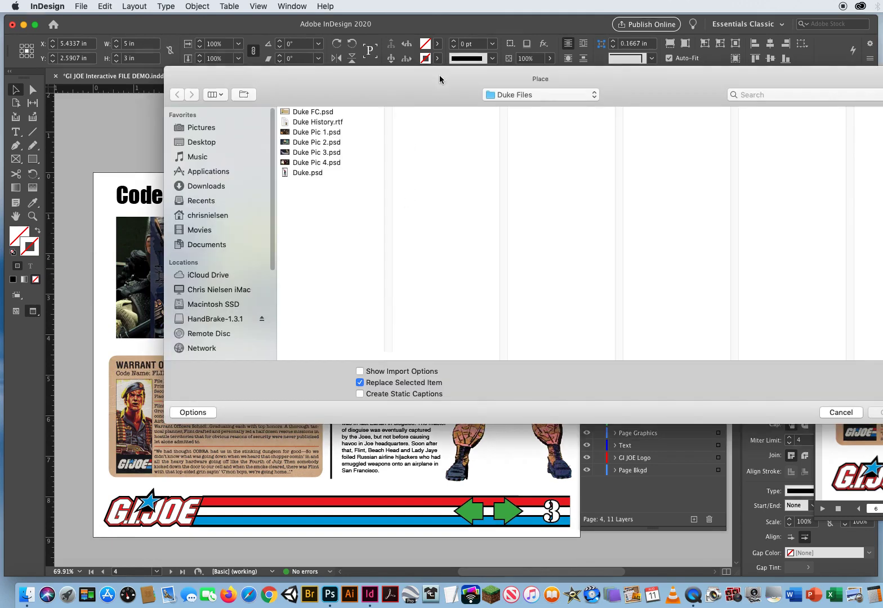
{"action": "left_click_drag", "start_coordinate": [439, 79], "coordinate": [305, 64]}
{"action": "left_click", "coordinate": [383, 82]}
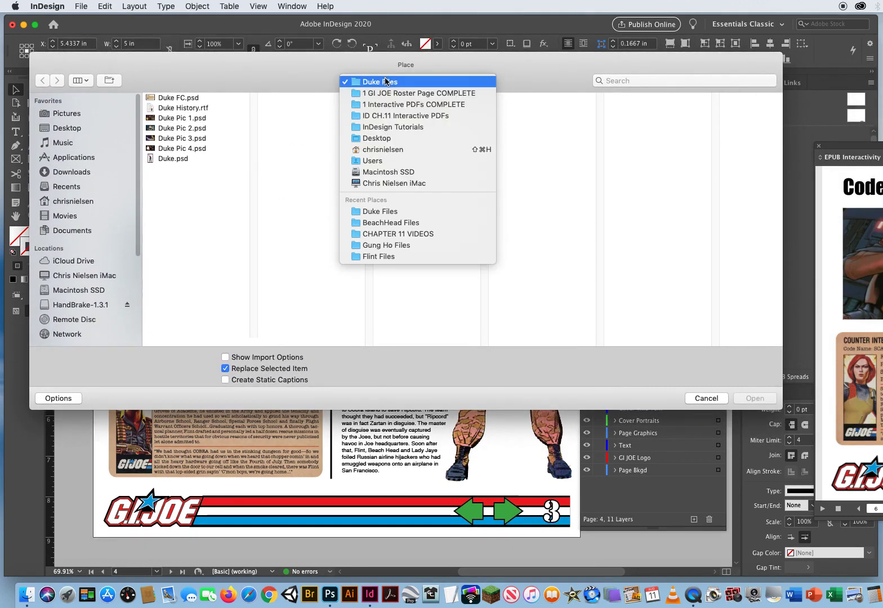
{"action": "left_click", "coordinate": [387, 94]}
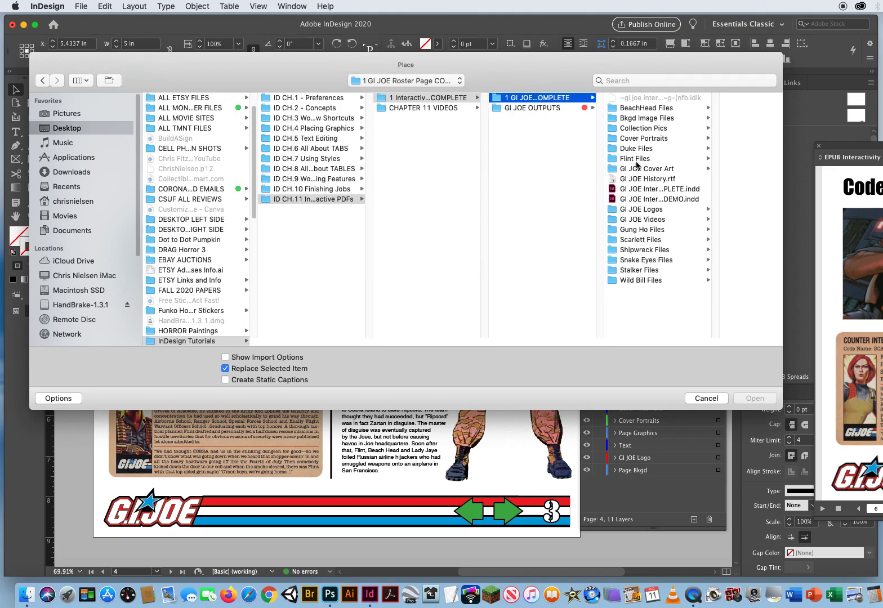
{"action": "left_click", "coordinate": [637, 158]}
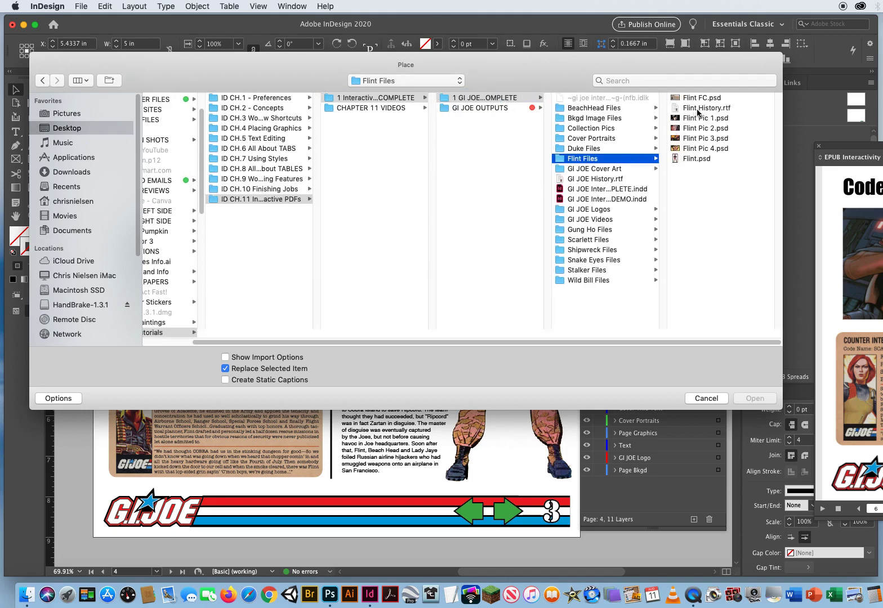
{"action": "left_click", "coordinate": [705, 118]}
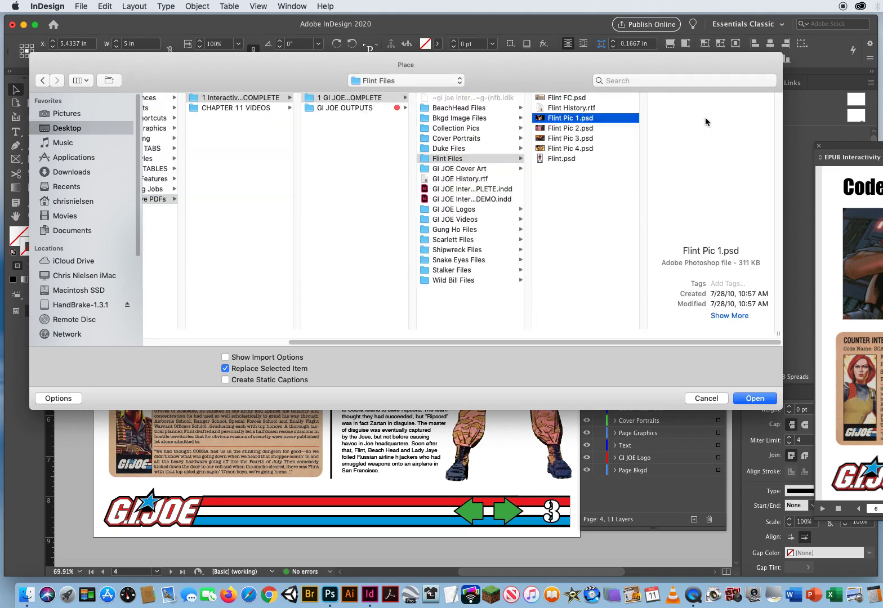
{"action": "left_click", "coordinate": [762, 402]}
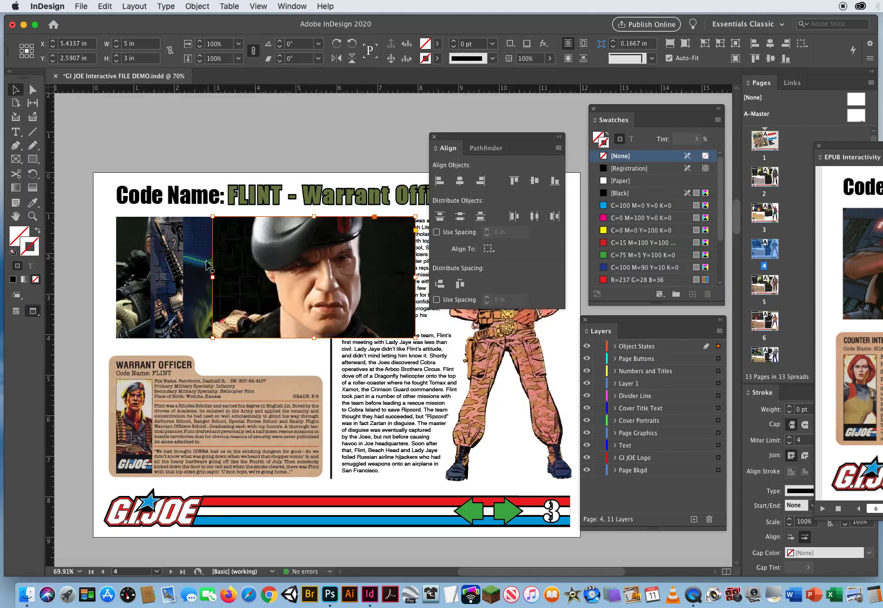
Replace the second picture from the front on the Flint page with Flint Pic 2.psd
{"action": "left_click", "coordinate": [196, 287]}
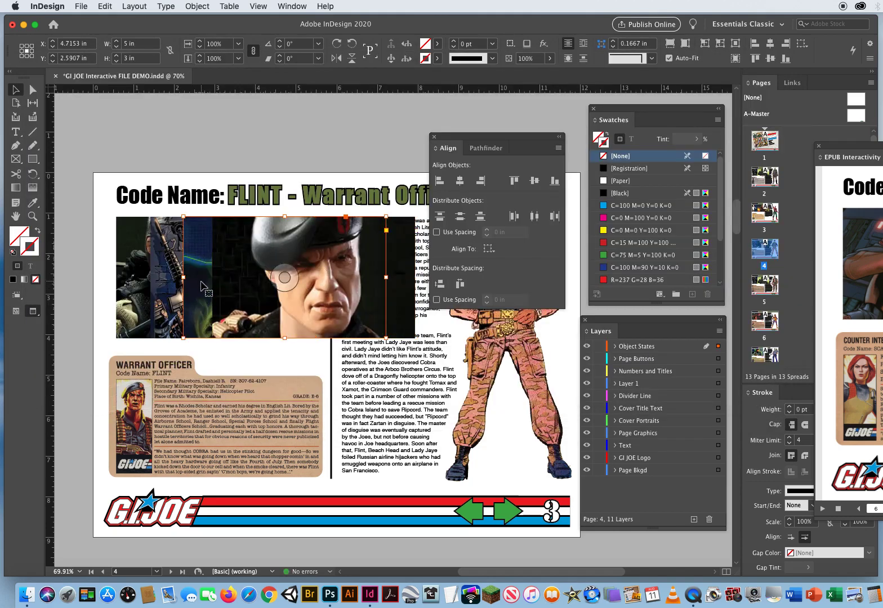
{"action": "key", "text": "super+d"}
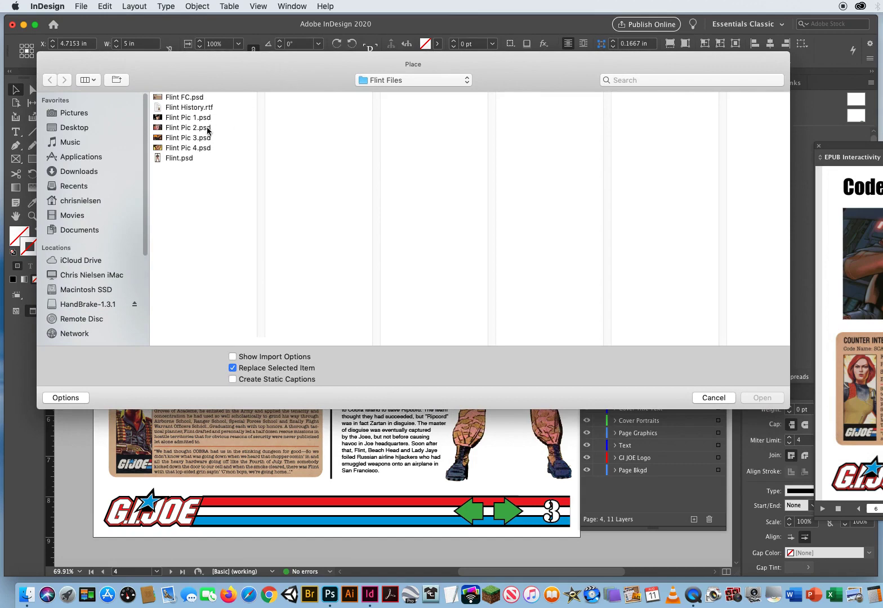
{"action": "left_click", "coordinate": [208, 129]}
{"action": "left_click", "coordinate": [760, 398]}
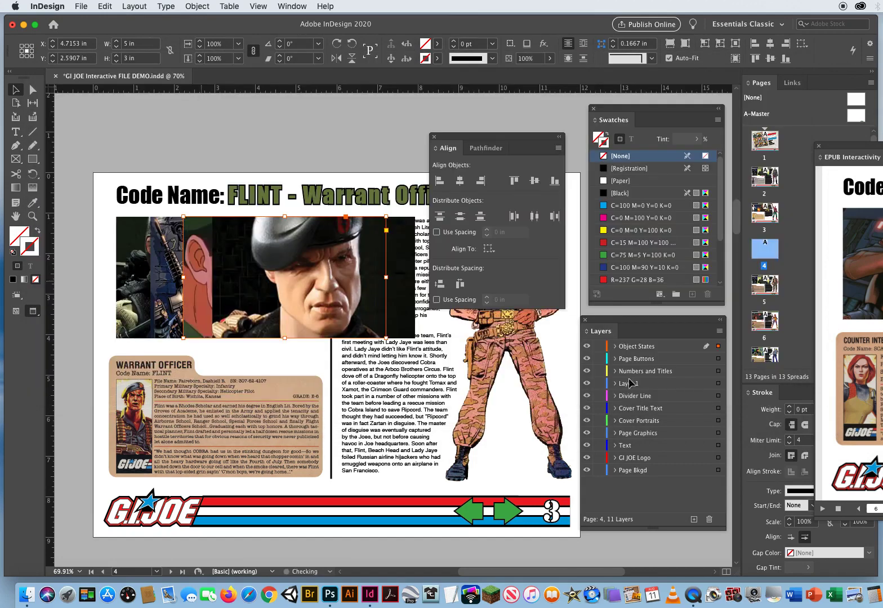
Replace the two rearmost pictures on the Flint page with Flint Pic 3.psd and, at the very back, Flint Pic 4.psd
{"action": "left_click", "coordinate": [169, 270]}
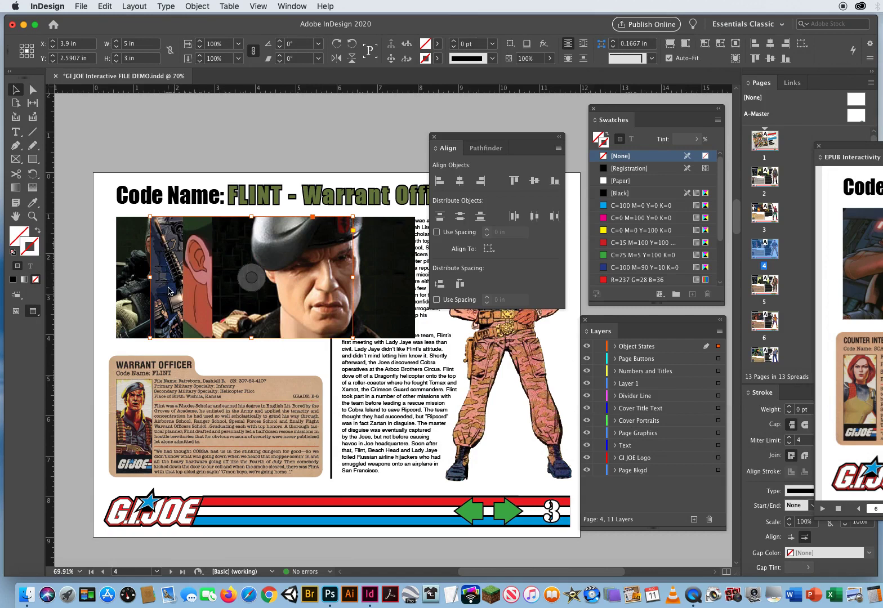
{"action": "key", "text": "super+d"}
{"action": "left_click", "coordinate": [315, 152]}
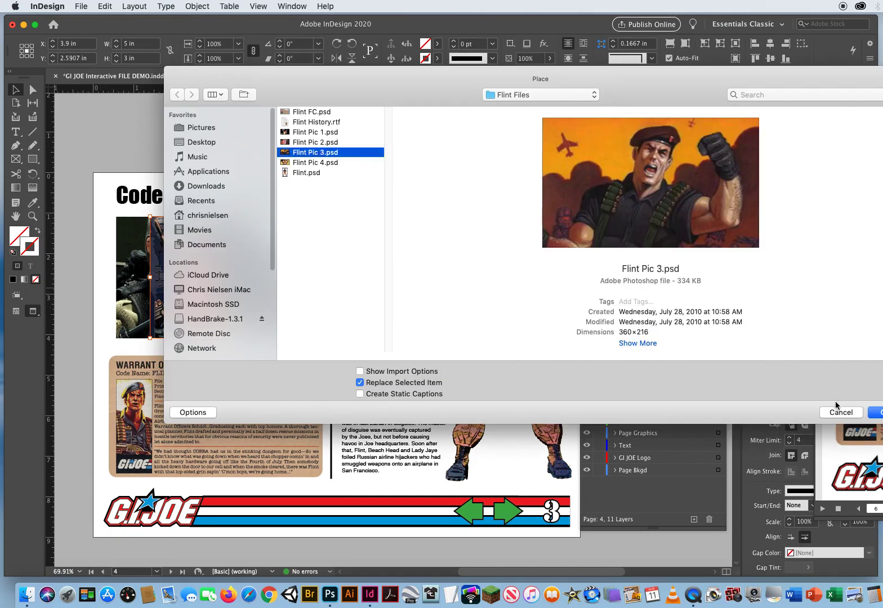
{"action": "left_click", "coordinate": [876, 414]}
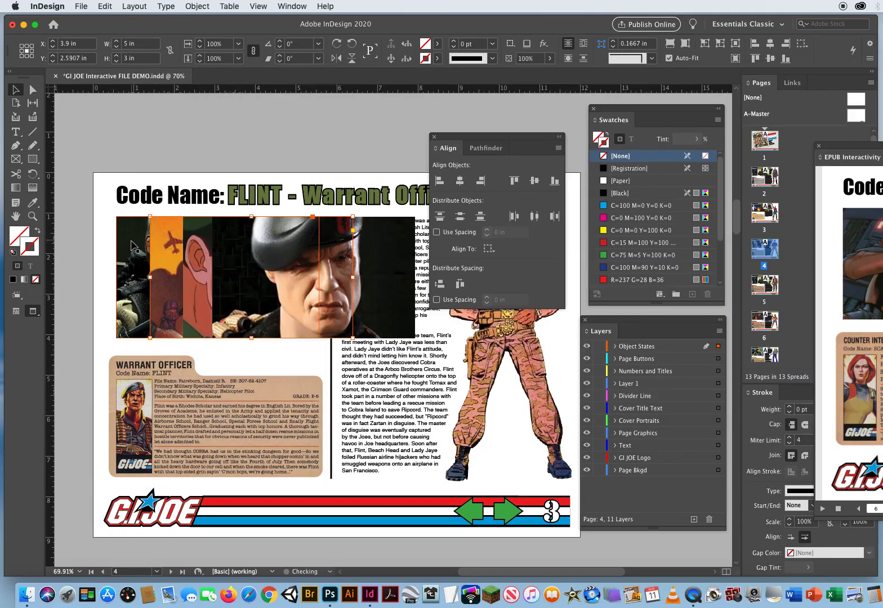
{"action": "left_click", "coordinate": [132, 260]}
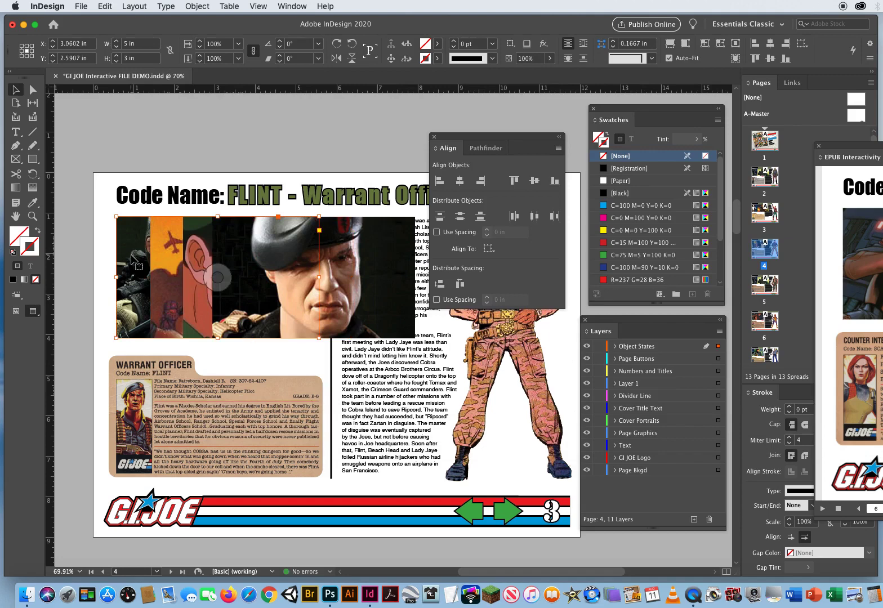
{"action": "key", "text": "super+d"}
{"action": "left_click", "coordinate": [198, 146]}
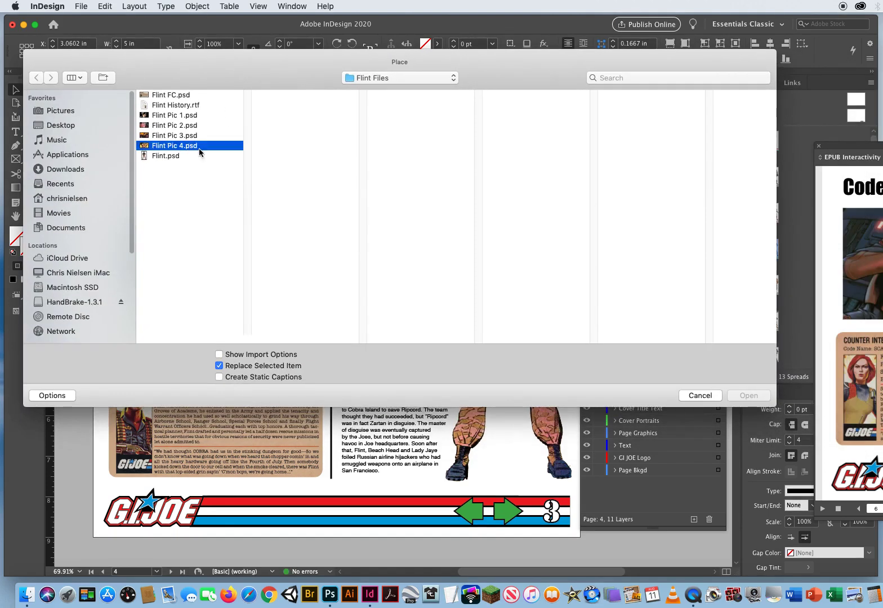
{"action": "left_click", "coordinate": [746, 396]}
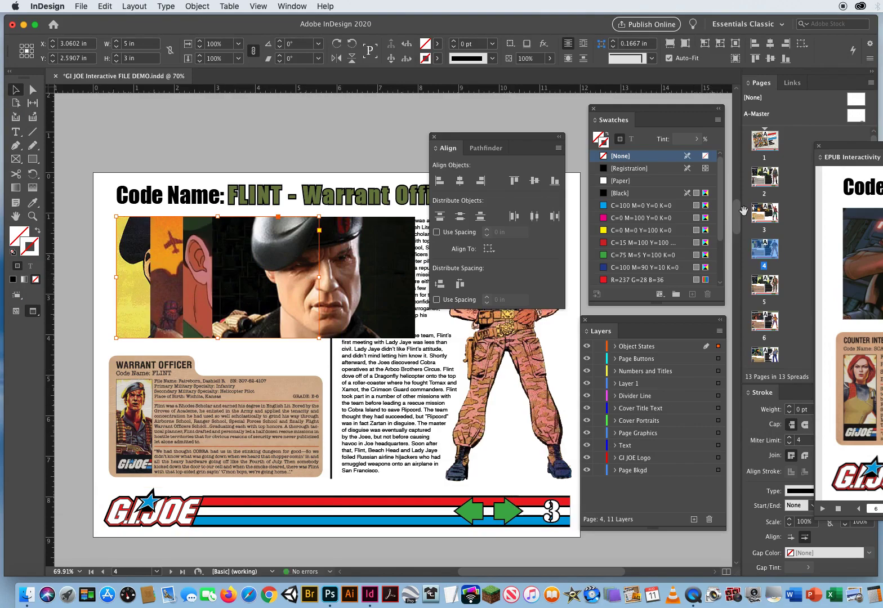
Replace the frontmost picture on the Gung-Ho page with Gung Ho Pic 1.psd from the Gung Ho Files folder
{"action": "left_click_drag", "start_coordinate": [743, 211], "coordinate": [721, 258]}
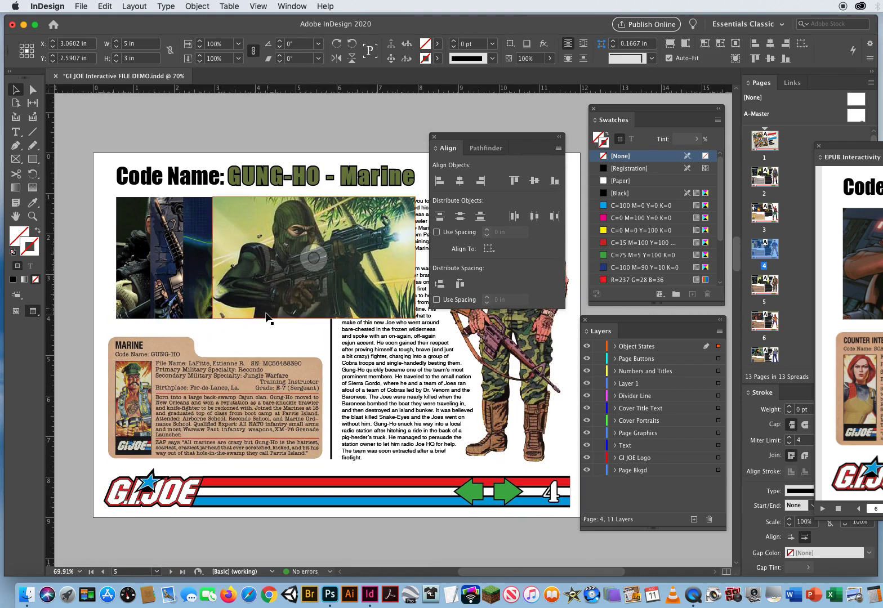
{"action": "left_click", "coordinate": [251, 259]}
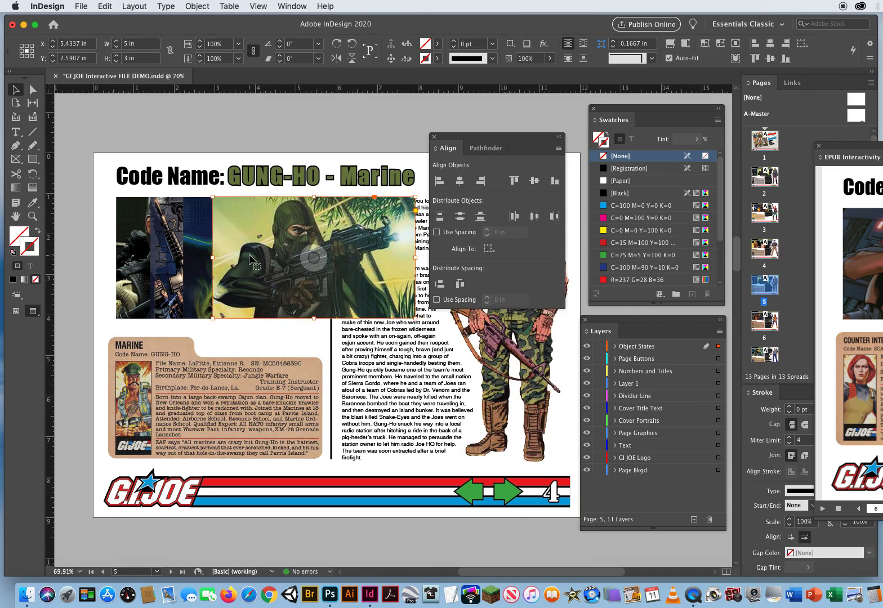
{"action": "key", "text": "super+d"}
{"action": "left_click", "coordinate": [405, 85]}
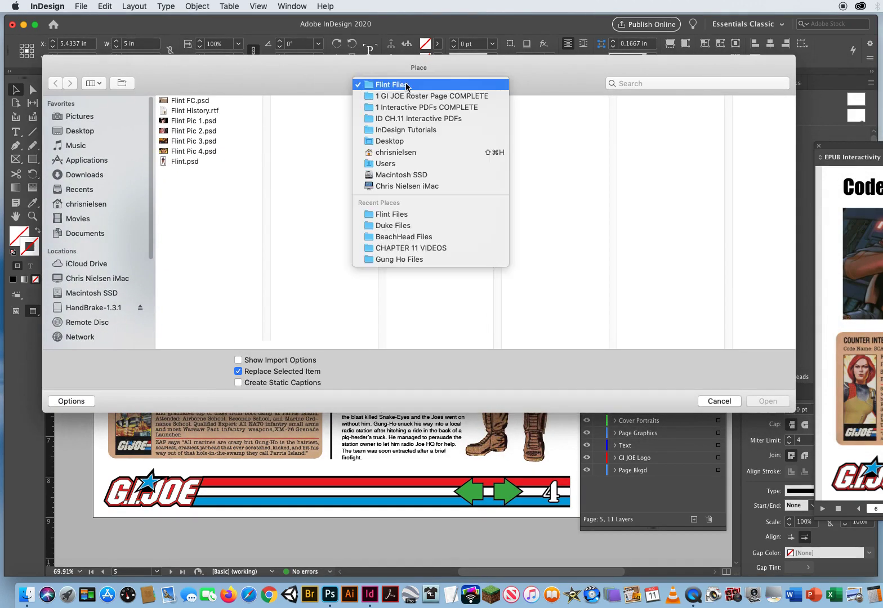
{"action": "left_click", "coordinate": [408, 95]}
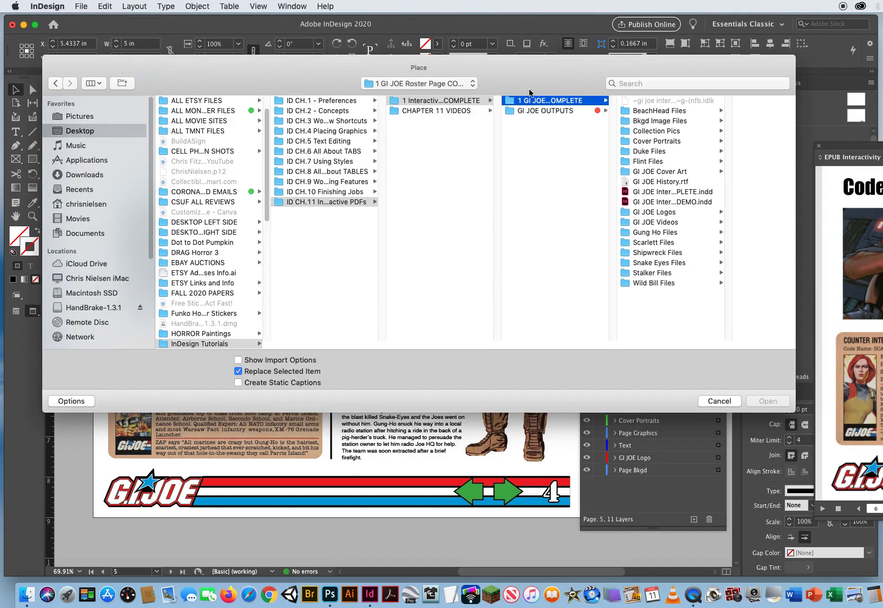
{"action": "left_click", "coordinate": [652, 233]}
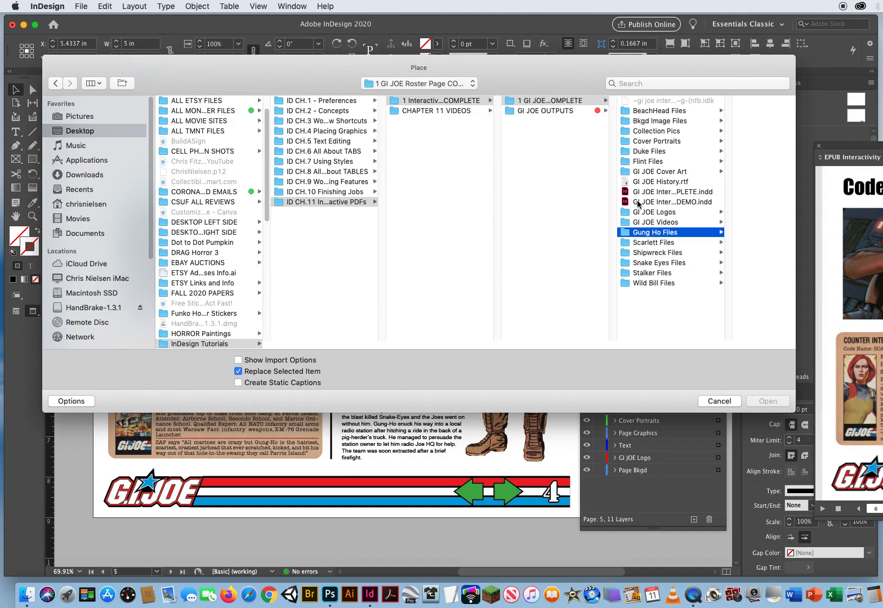
{"action": "left_click_drag", "start_coordinate": [574, 68], "coordinate": [361, 56]}
{"action": "left_click", "coordinate": [514, 109]}
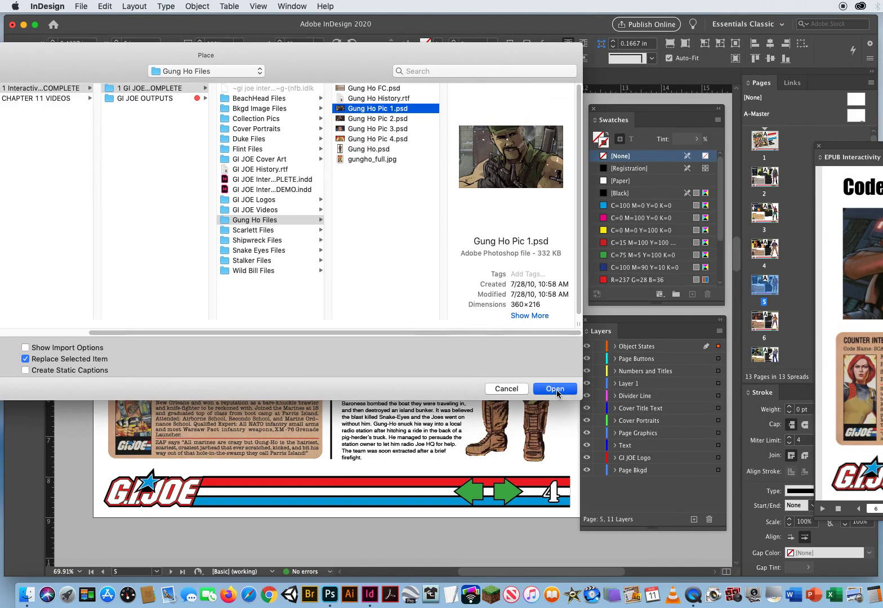
{"action": "left_click", "coordinate": [556, 389]}
Replace the second picture from the front on the Gung-Ho page with Gung Ho Pic 2.psd
{"action": "left_click_drag", "start_coordinate": [280, 248], "coordinate": [203, 239]}
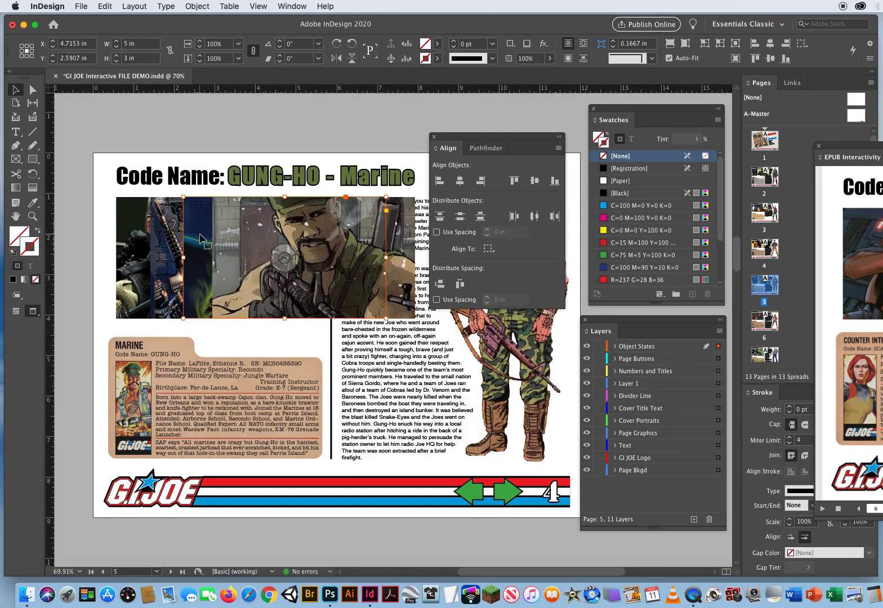
{"action": "key", "text": "super+d"}
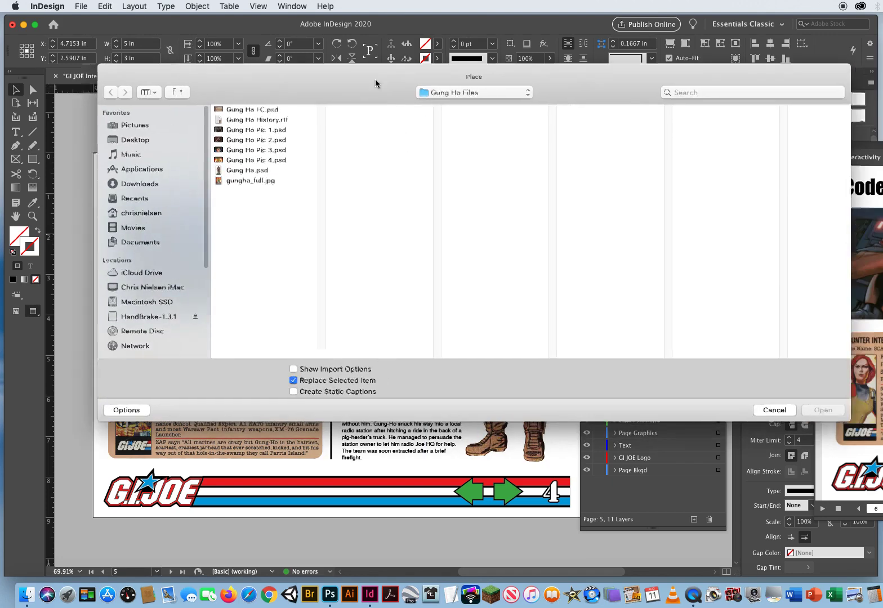
{"action": "left_click", "coordinate": [204, 138]}
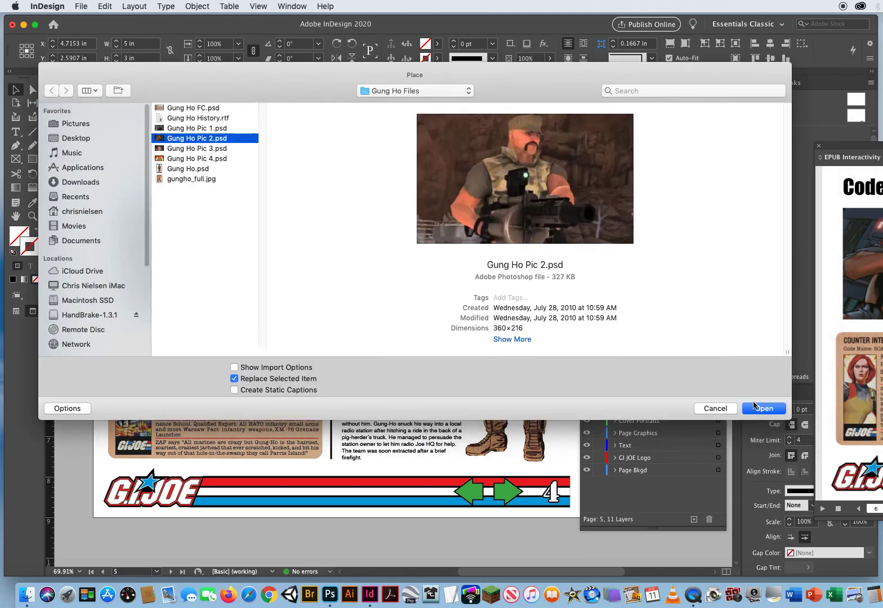
{"action": "left_click", "coordinate": [758, 408]}
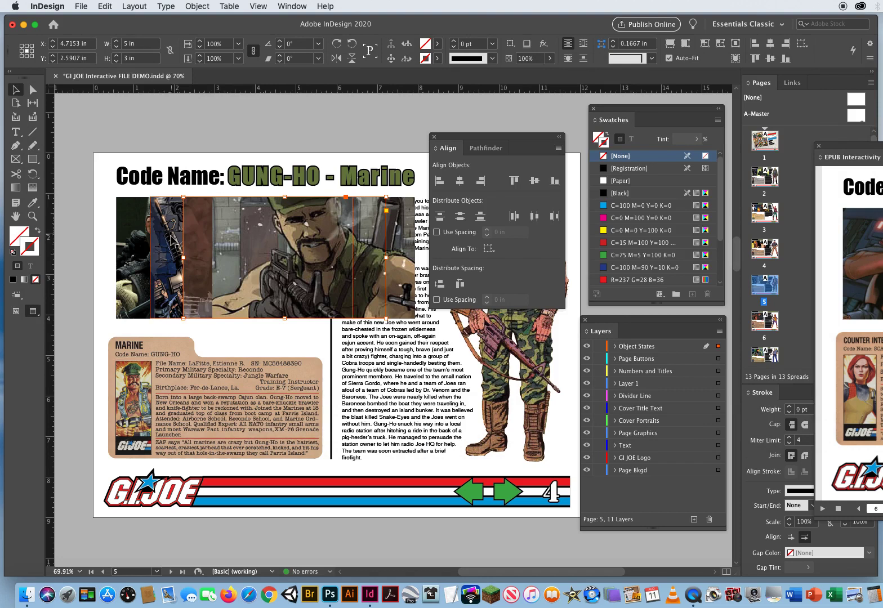
Replace the third picture from the front on the Gung-Ho page with Gung Ho Pic 3.psd
{"action": "left_click", "coordinate": [176, 245]}
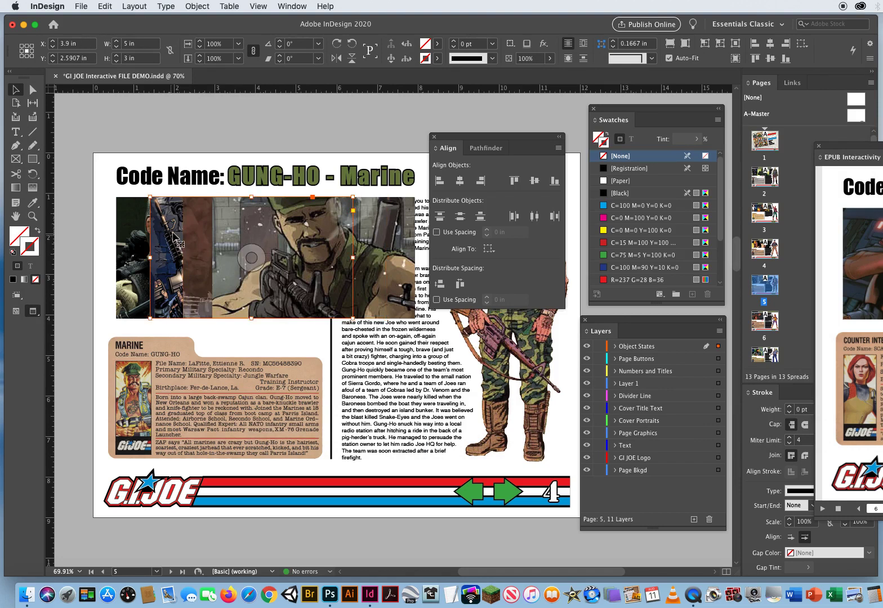
{"action": "key", "text": "super+d"}
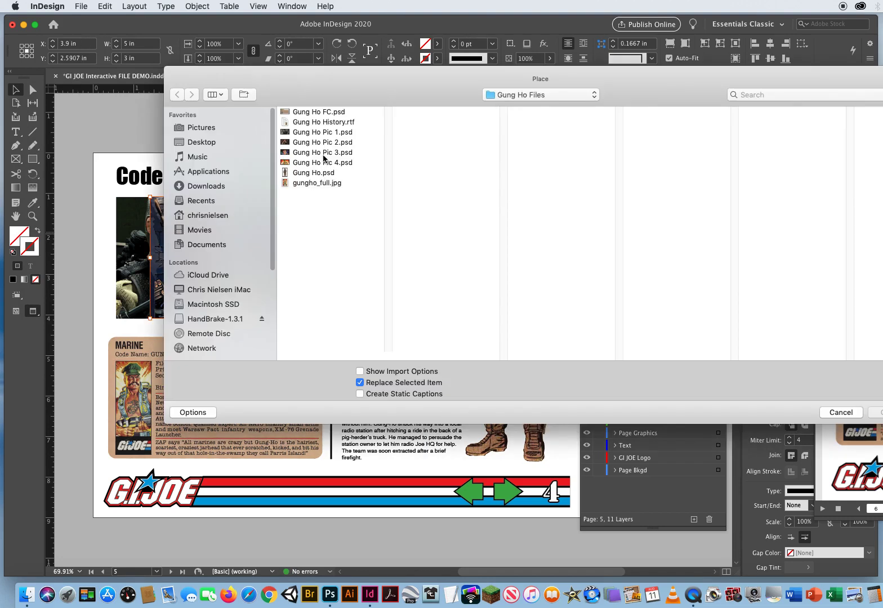
{"action": "left_click", "coordinate": [324, 153]}
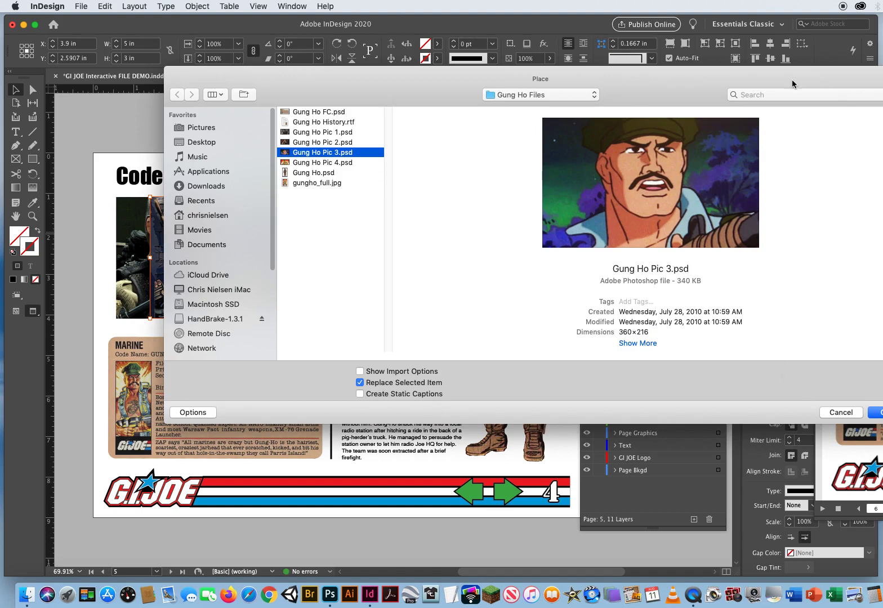
{"action": "left_click_drag", "start_coordinate": [791, 80], "coordinate": [689, 70]}
{"action": "left_click", "coordinate": [776, 403]}
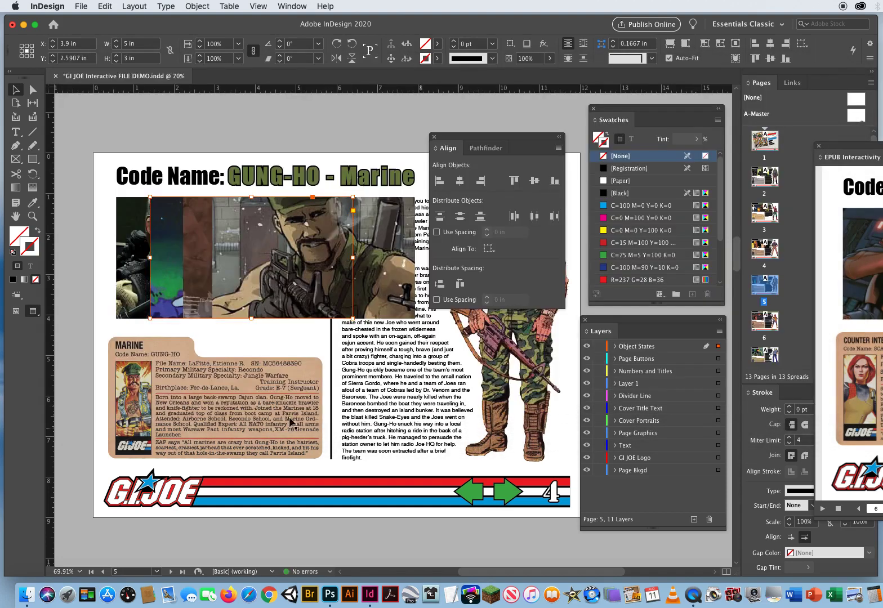
Replace the rearmost picture on the Gung-Ho page with Gung Ho Pic 4.psd
{"action": "left_click_drag", "start_coordinate": [129, 258], "coordinate": [130, 259]}
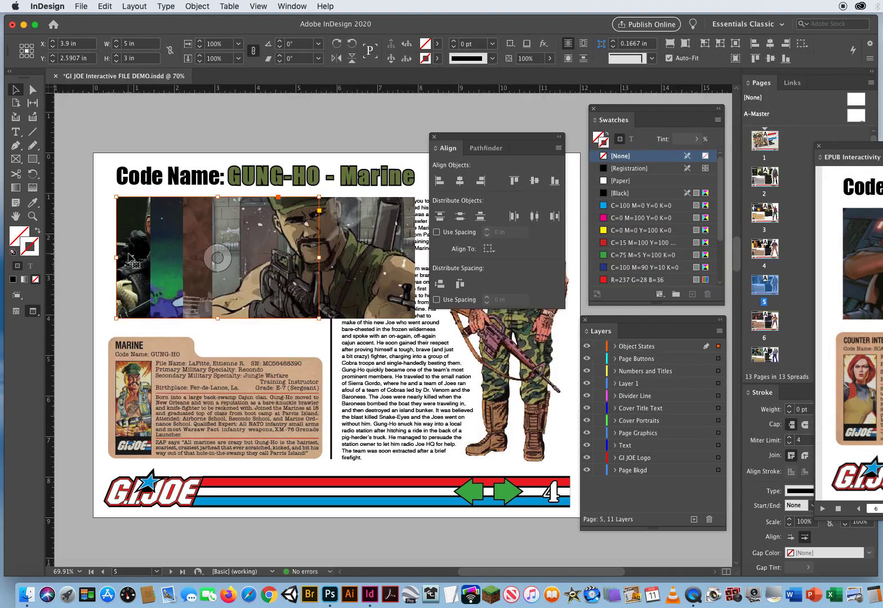
{"action": "key", "text": "super+d"}
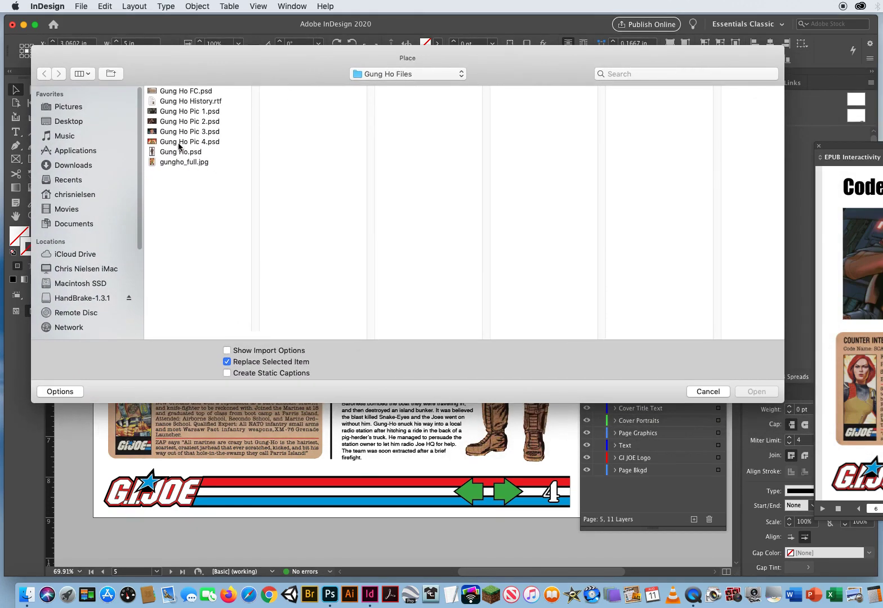
{"action": "left_click", "coordinate": [179, 143]}
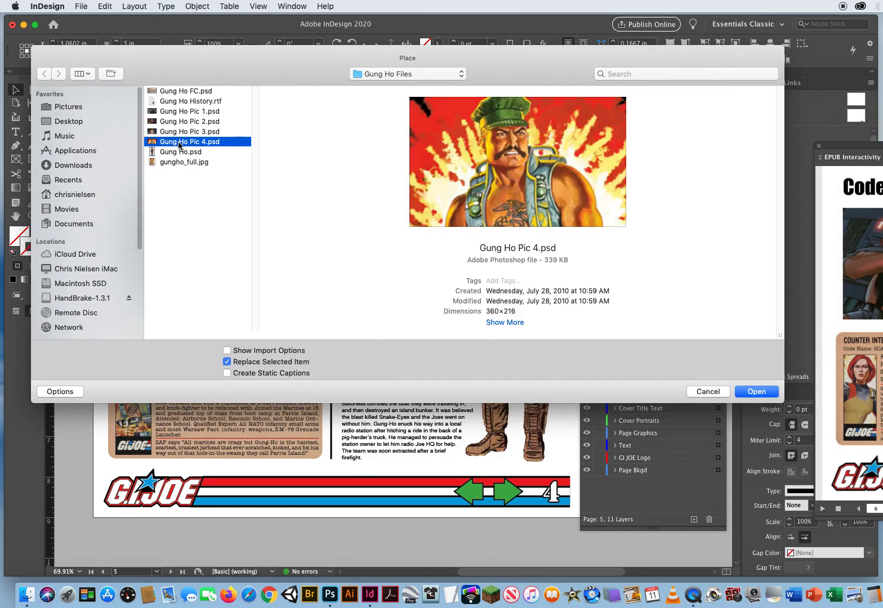
{"action": "left_click", "coordinate": [753, 392]}
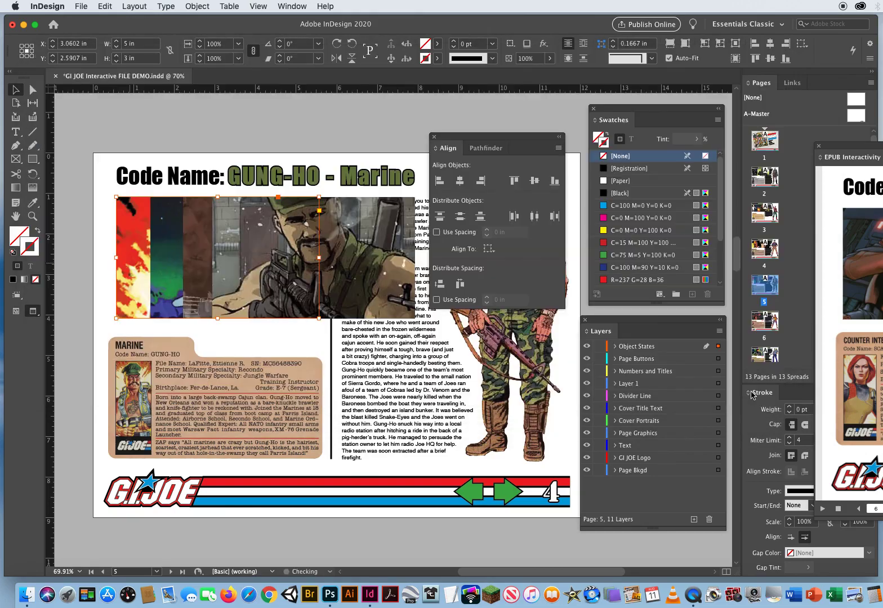
Align the left edges of the four overlapping pictures on the Beach Head page so they stack together
{"action": "left_click", "coordinate": [75, 240]}
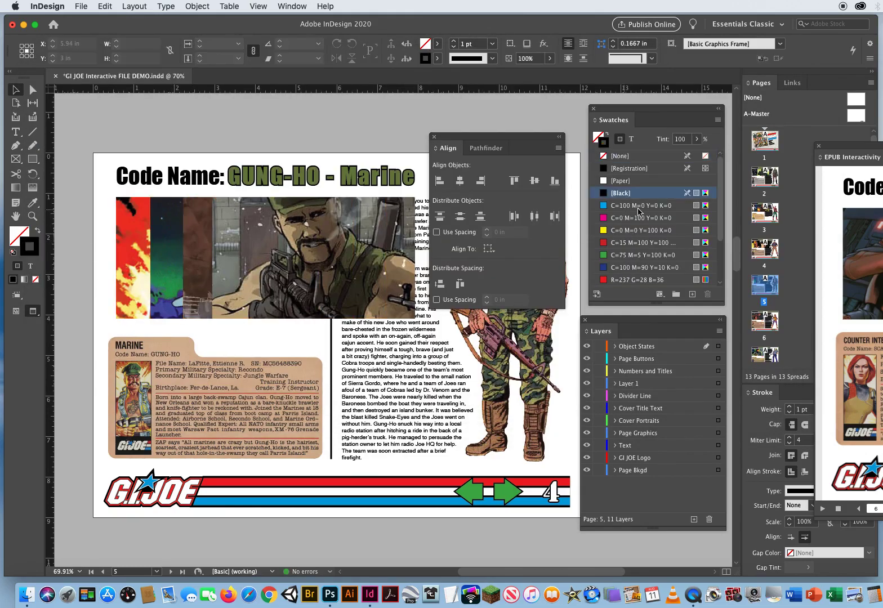
{"action": "left_click_drag", "start_coordinate": [737, 248], "coordinate": [701, 140]}
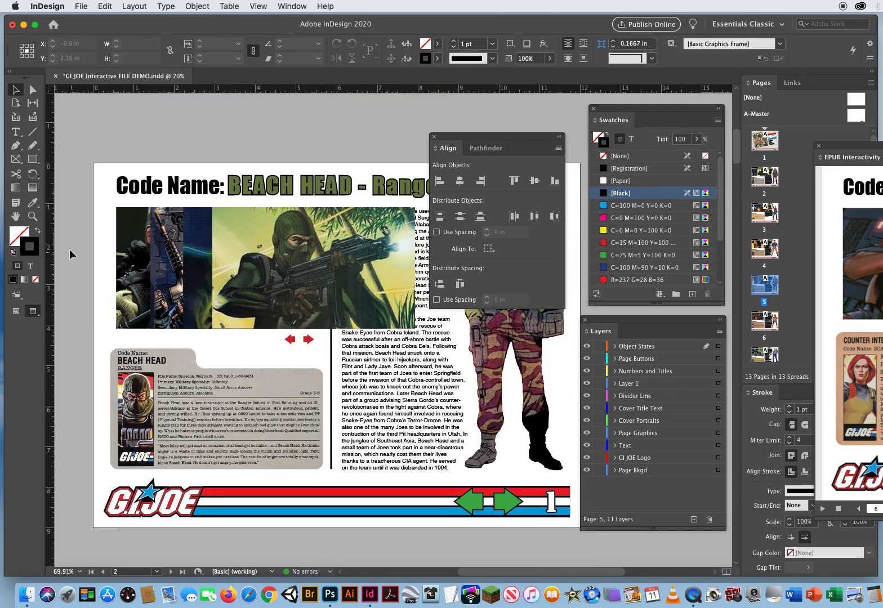
{"action": "left_click_drag", "start_coordinate": [70, 250], "coordinate": [257, 277]}
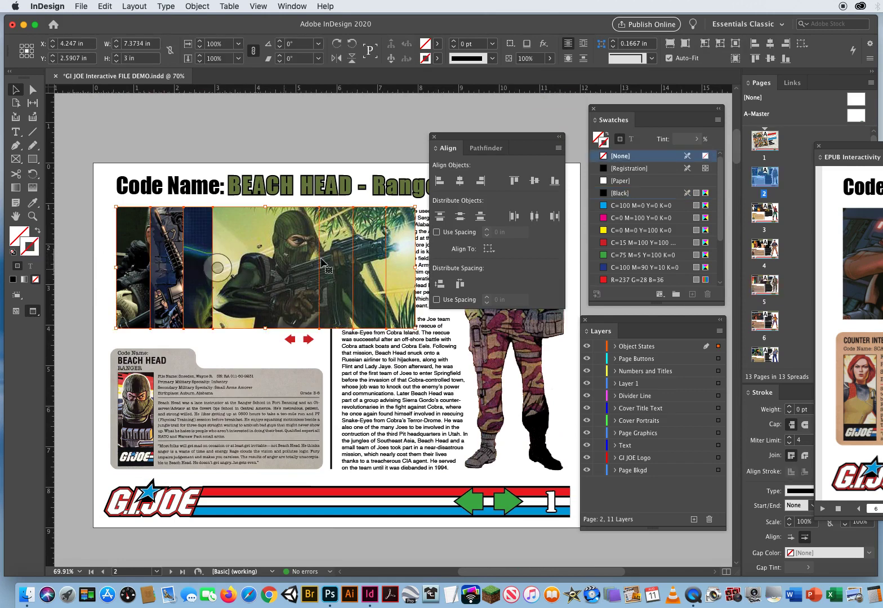
{"action": "left_click", "coordinate": [439, 181]}
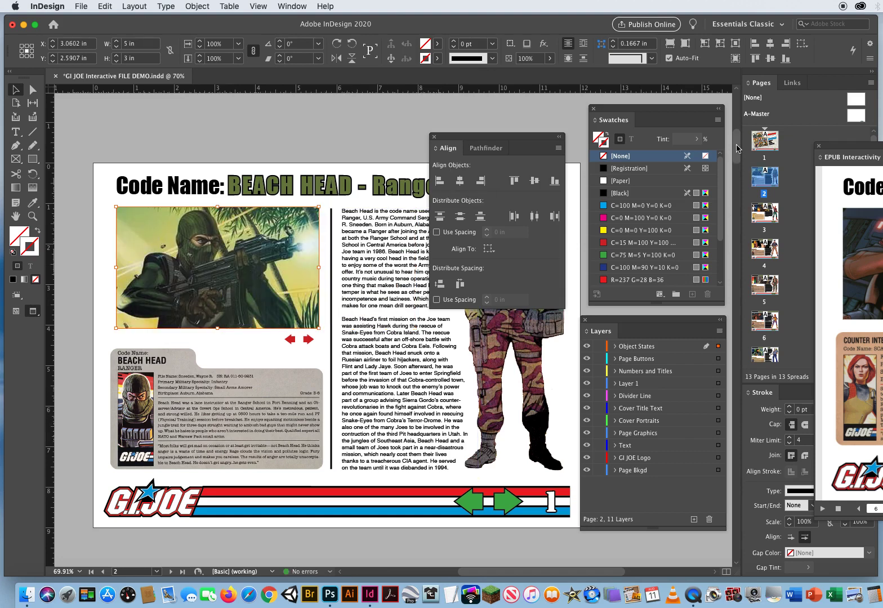
Align the left edges of the four overlapping pictures on the Duke page
{"action": "left_click_drag", "start_coordinate": [738, 148], "coordinate": [731, 188]}
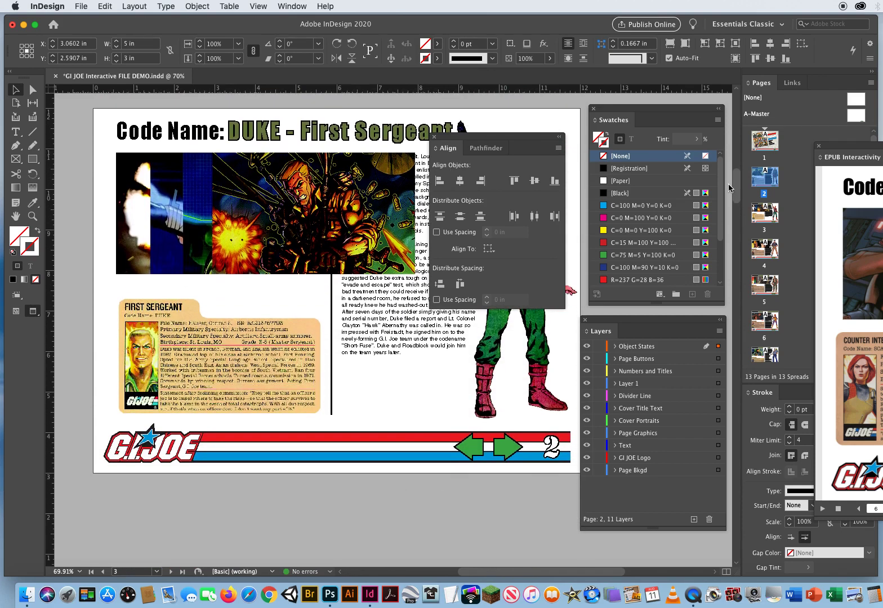
{"action": "left_click_drag", "start_coordinate": [67, 203], "coordinate": [260, 228]}
{"action": "left_click", "coordinate": [439, 180]}
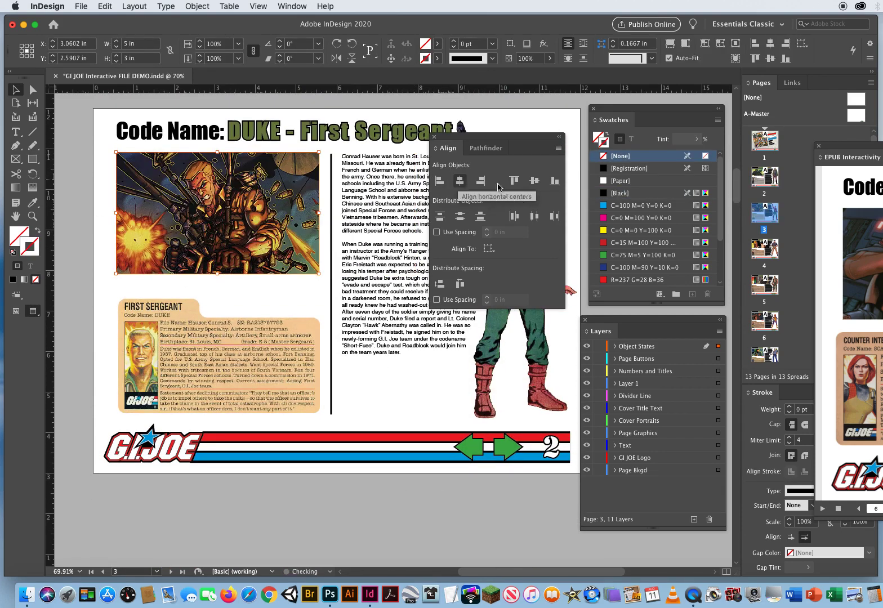
Align the left edges of the four overlapping pictures on the Flint page
{"action": "scroll", "coordinate": [569, 234], "scroll_direction": "down", "scroll_amount": 10}
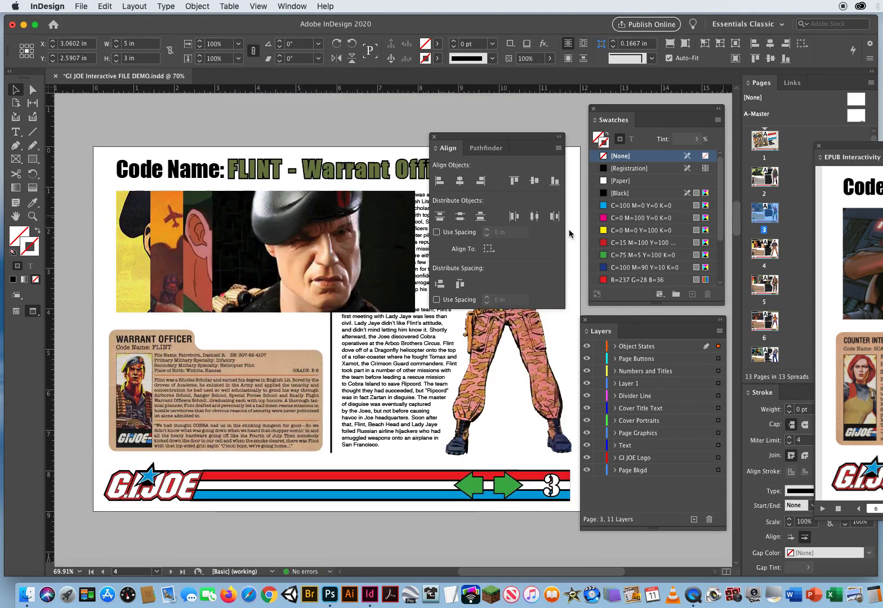
{"action": "left_click_drag", "start_coordinate": [73, 248], "coordinate": [366, 228]}
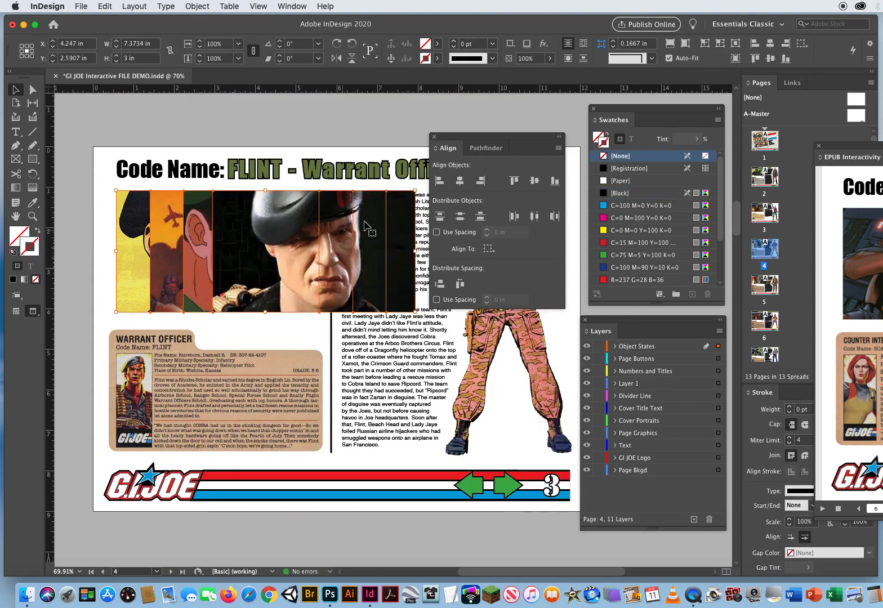
{"action": "left_click", "coordinate": [440, 181]}
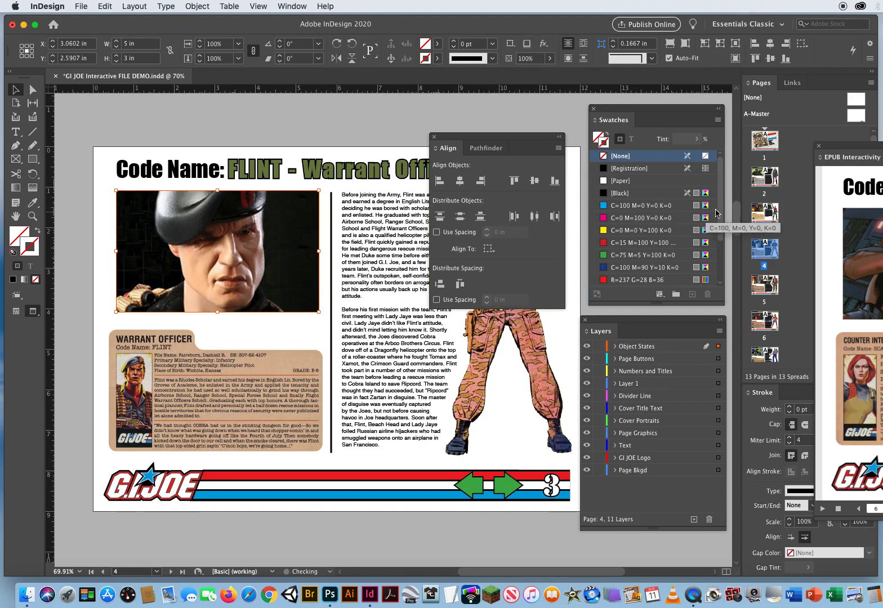
Align the left edges of the four overlapping pictures on the Gung-Ho page and deselect them
{"action": "left_click_drag", "start_coordinate": [737, 209], "coordinate": [734, 252]}
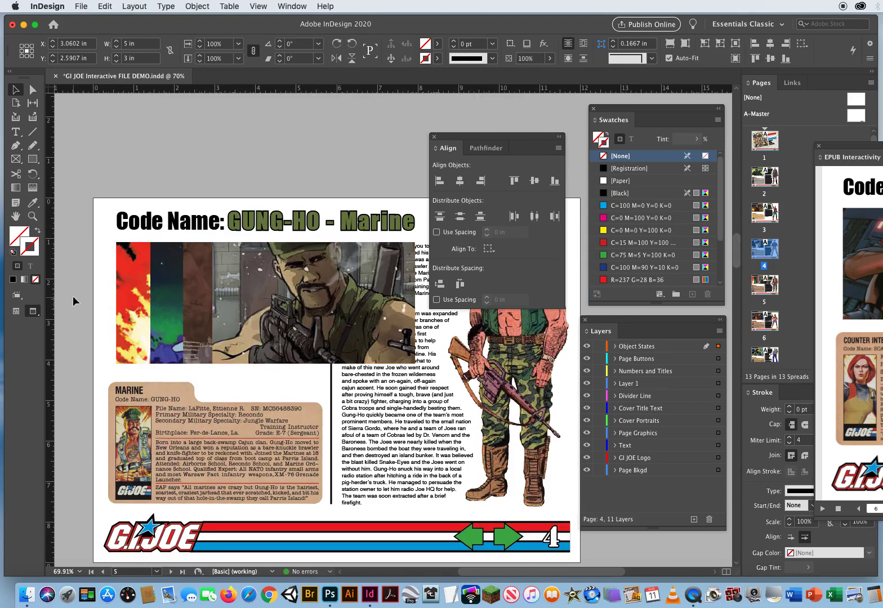
{"action": "left_click_drag", "start_coordinate": [73, 299], "coordinate": [245, 320]}
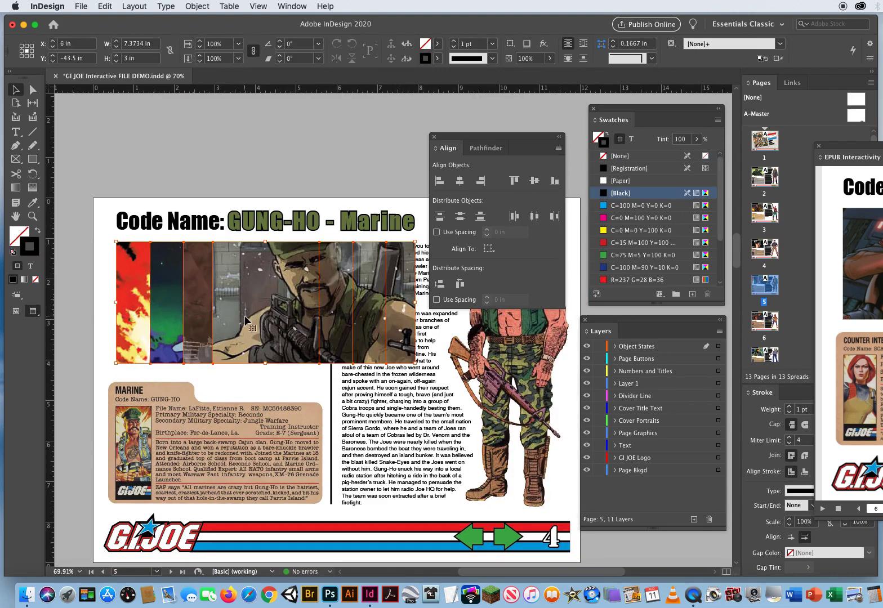
{"action": "left_click", "coordinate": [439, 181]}
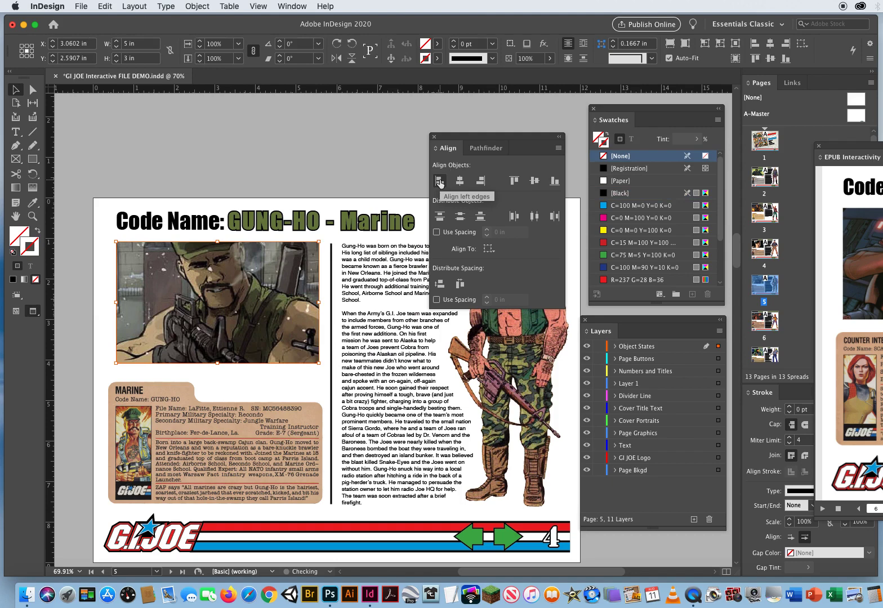
{"action": "left_click", "coordinate": [386, 150]}
Copy the two red arrows below the picture on the Scarlett page
{"action": "left_click_drag", "start_coordinate": [736, 251], "coordinate": [727, 290]}
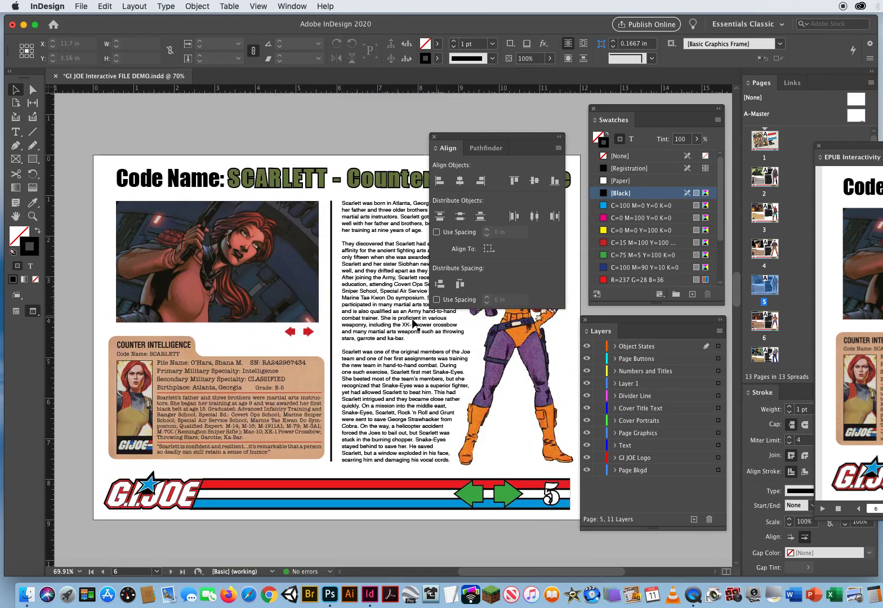
{"action": "left_click", "coordinate": [290, 334]}
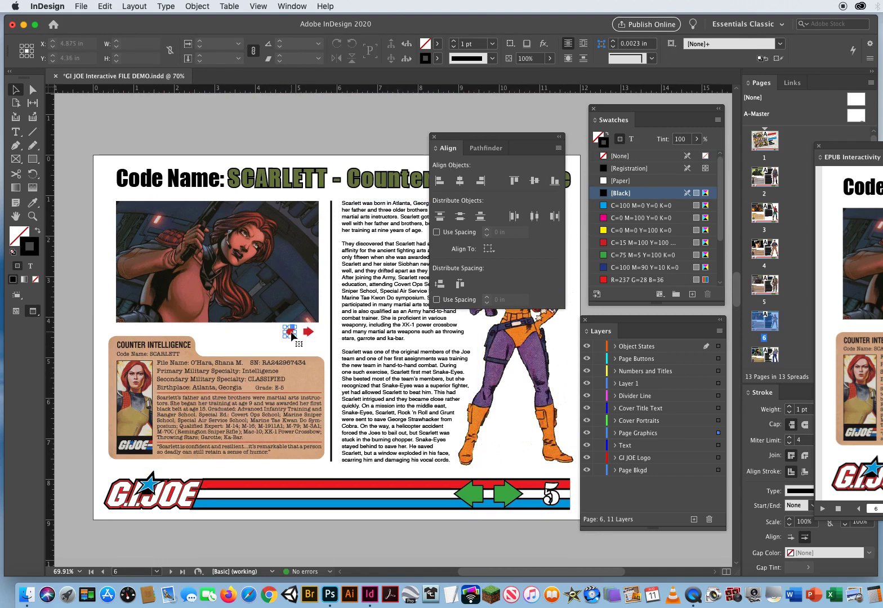
{"action": "left_click", "coordinate": [307, 332], "text": "shift"}
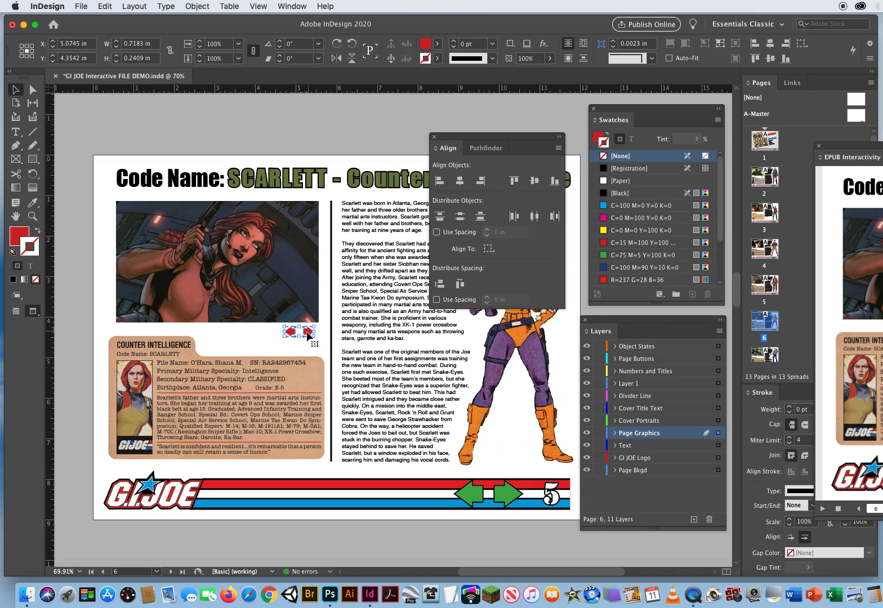
{"action": "left_click", "coordinate": [104, 6]}
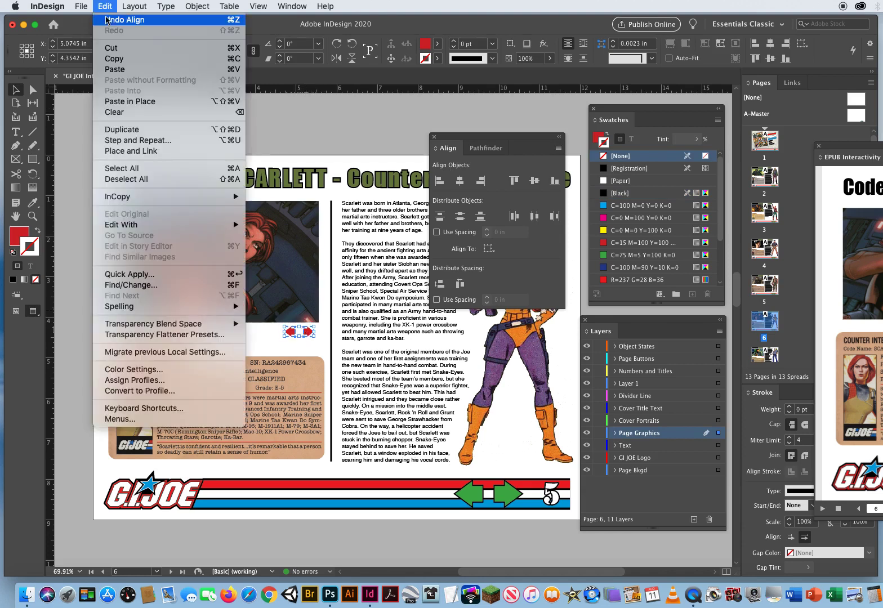
{"action": "left_click", "coordinate": [110, 60]}
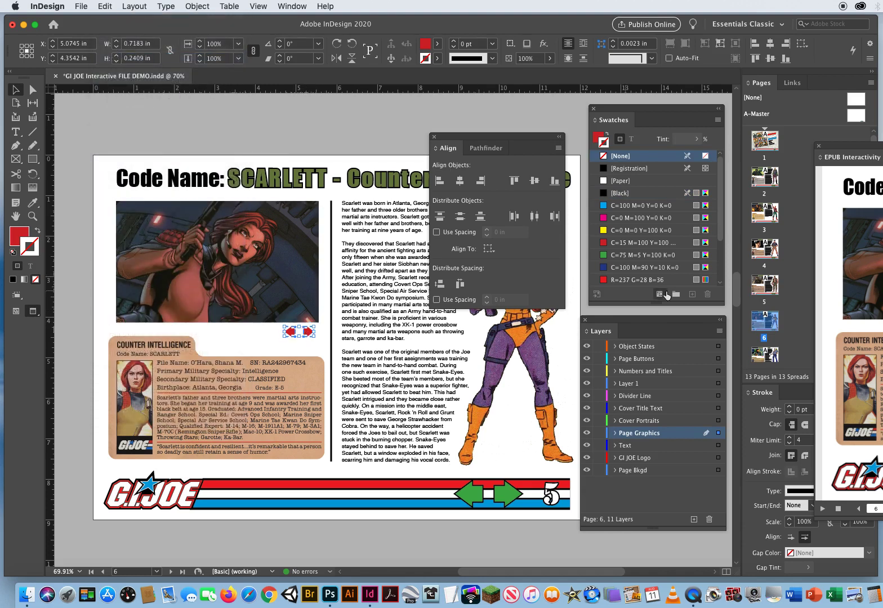
Paste the copied red arrows in place on the Gung-Ho page
{"action": "scroll", "coordinate": [279, 288], "scroll_direction": "up", "scroll_amount": 10}
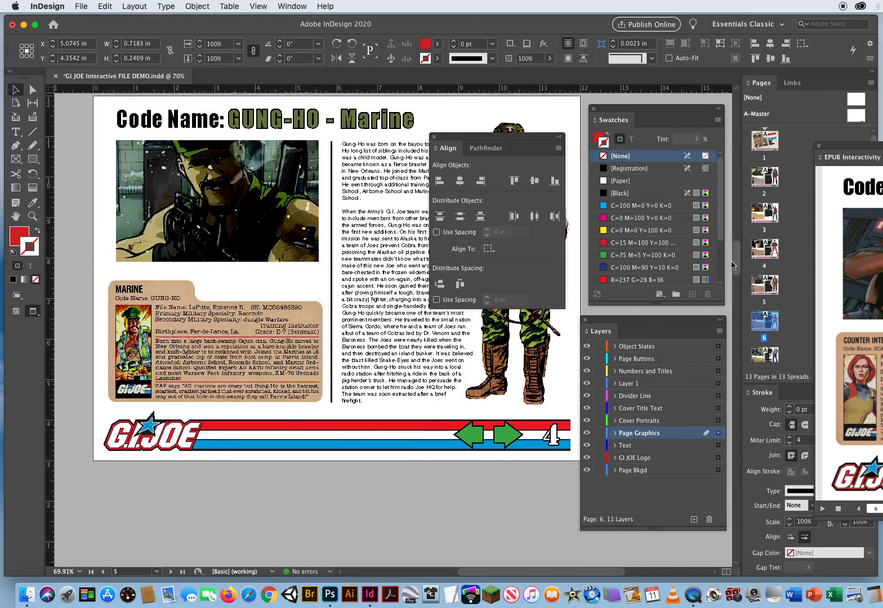
{"action": "left_click", "coordinate": [281, 293]}
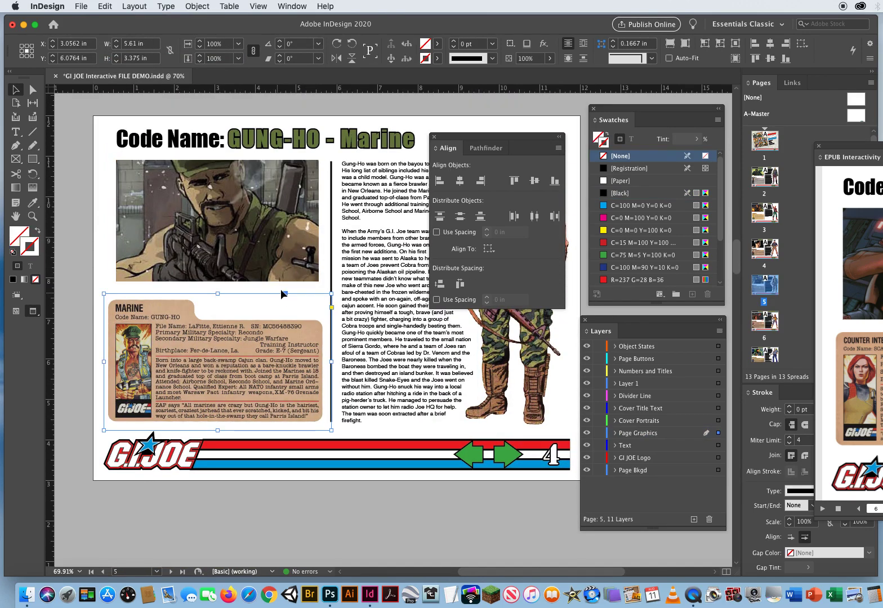
{"action": "left_click", "coordinate": [281, 288]}
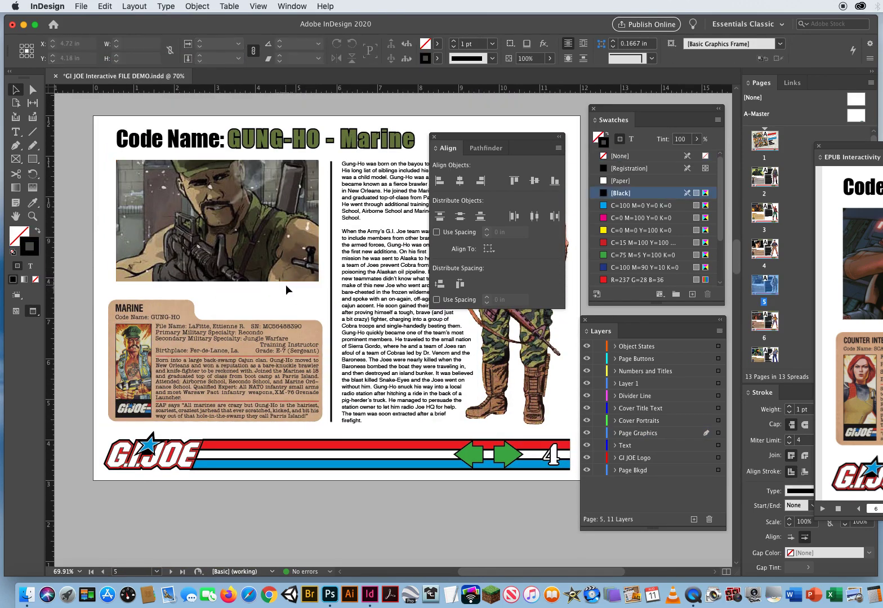
{"action": "left_click", "coordinate": [104, 7]}
{"action": "left_click", "coordinate": [117, 101]}
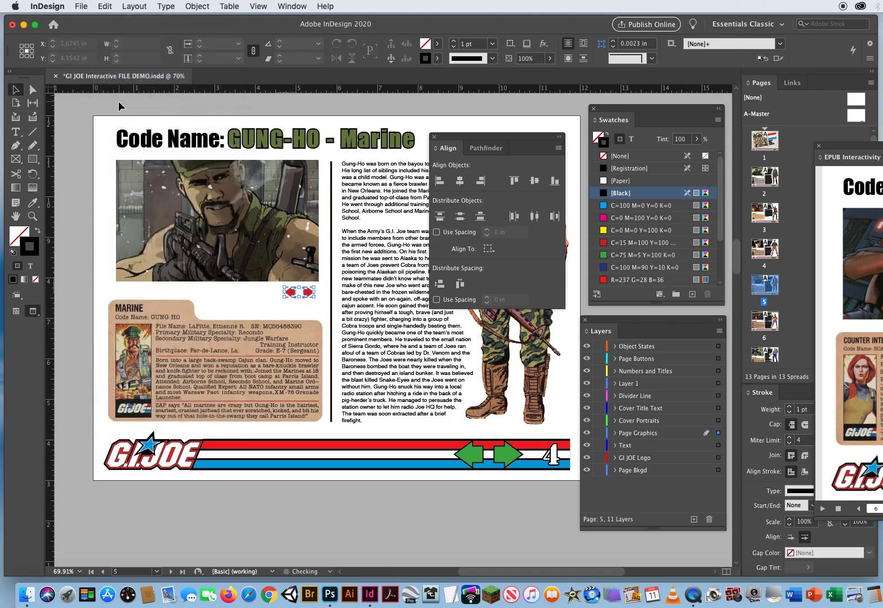
Paste the copied red arrows in place on the Flint page
{"action": "scroll", "coordinate": [737, 255], "scroll_direction": "up", "scroll_amount": 10}
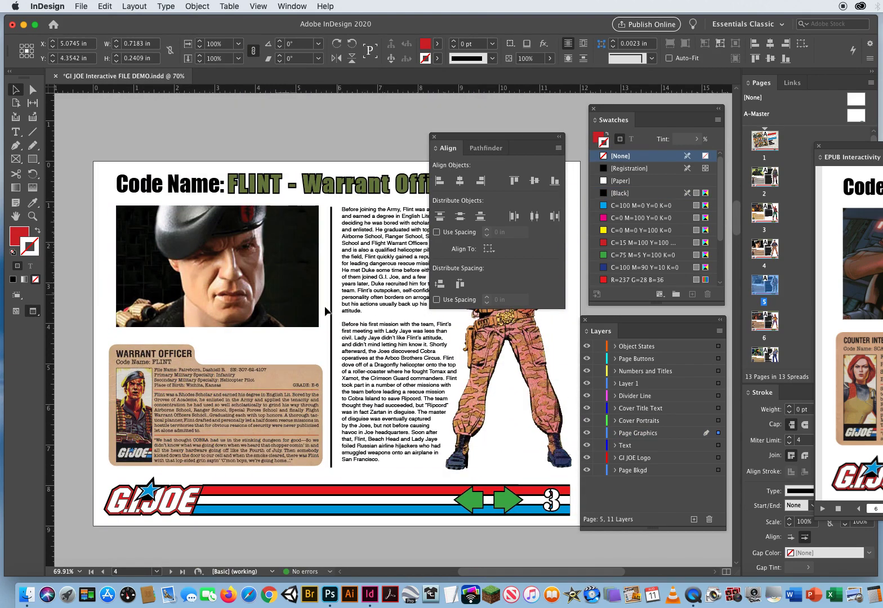
{"action": "left_click", "coordinate": [292, 331]}
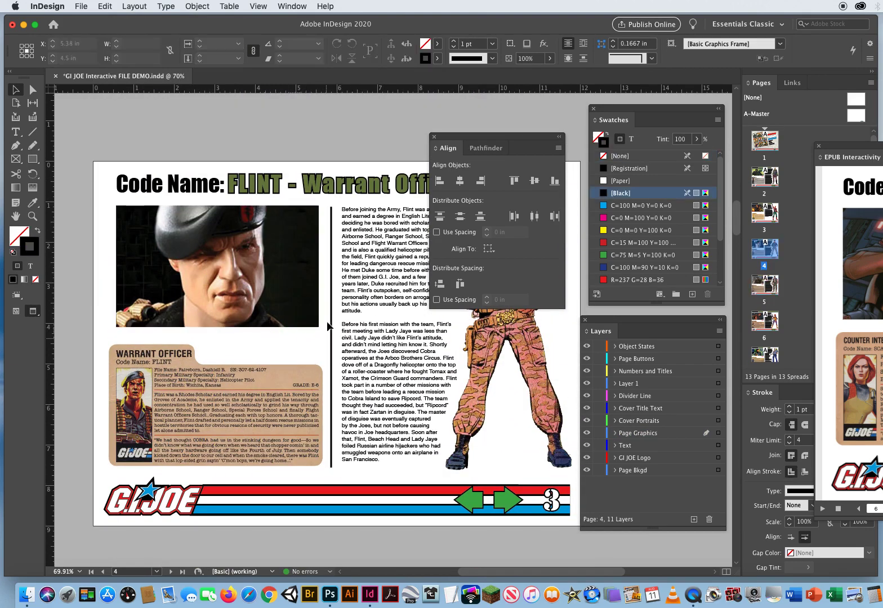
{"action": "left_click", "coordinate": [104, 6]}
{"action": "left_click", "coordinate": [130, 101]}
Paste the copied red arrows in place on the Duke page
{"action": "scroll", "coordinate": [739, 226], "scroll_direction": "up", "scroll_amount": 10}
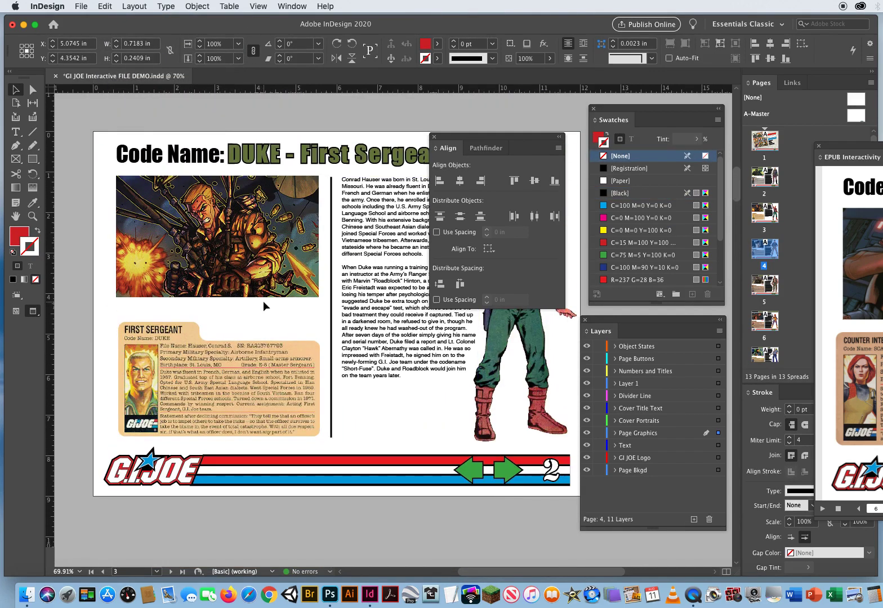
{"action": "left_click", "coordinate": [263, 300]}
{"action": "left_click", "coordinate": [103, 6]}
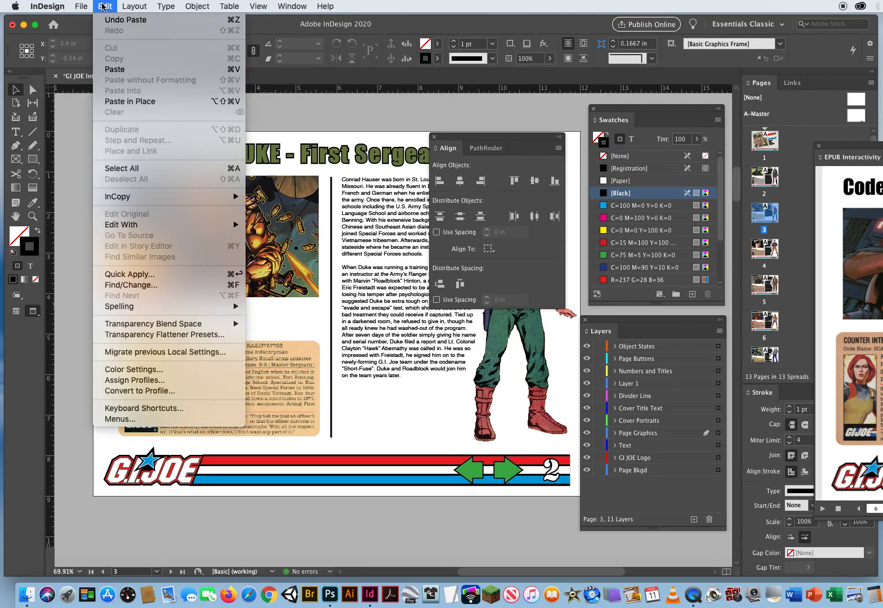
{"action": "left_click", "coordinate": [120, 101]}
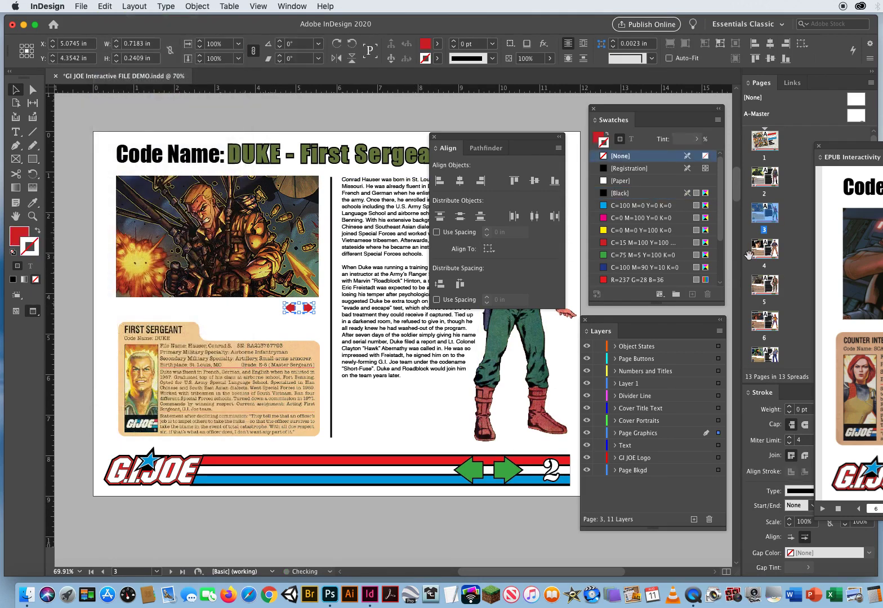
Return to the Beach Head page, close the Align panel and leave its pictures and arrows deselected
{"action": "scroll", "coordinate": [735, 166], "scroll_direction": "up", "scroll_amount": 10}
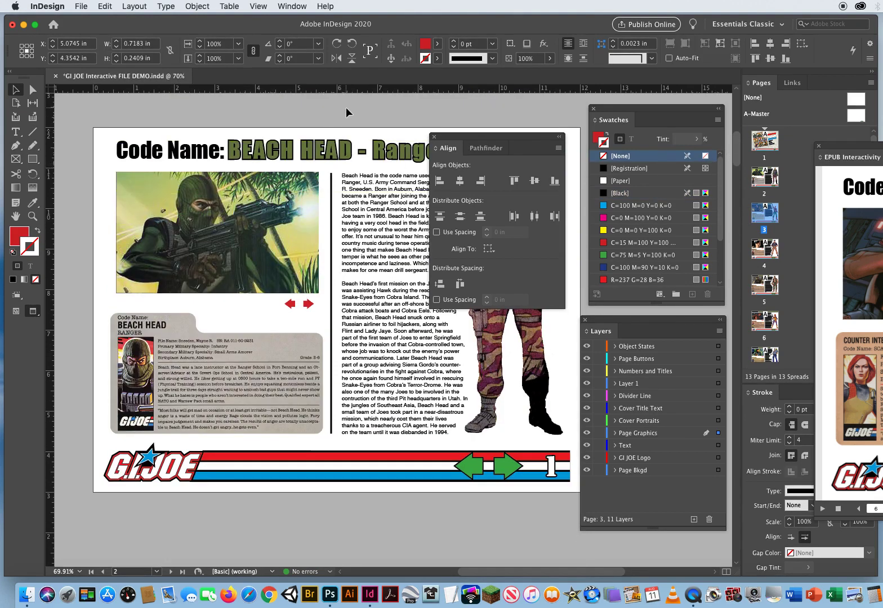
{"action": "left_click", "coordinate": [345, 108]}
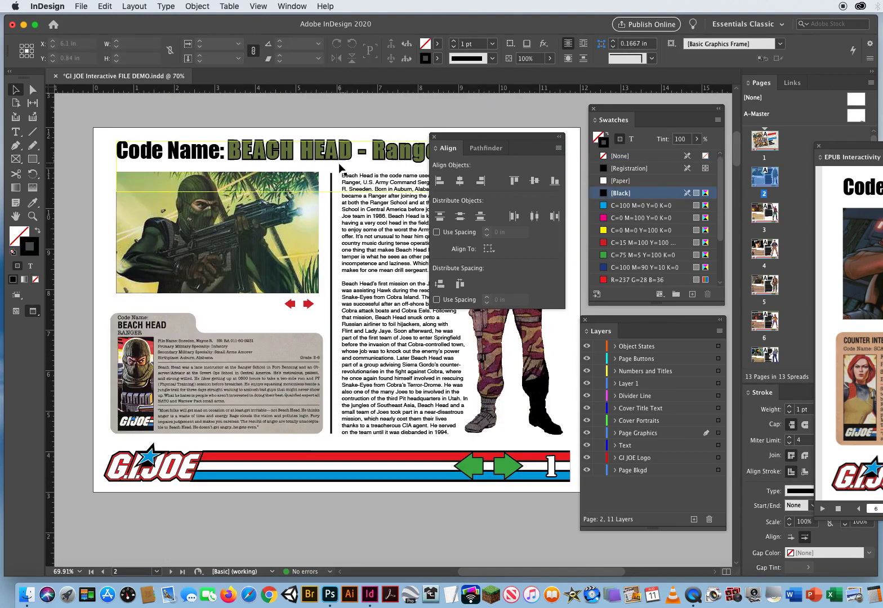
{"action": "left_click", "coordinate": [288, 305]}
{"action": "left_click", "coordinate": [308, 305]}
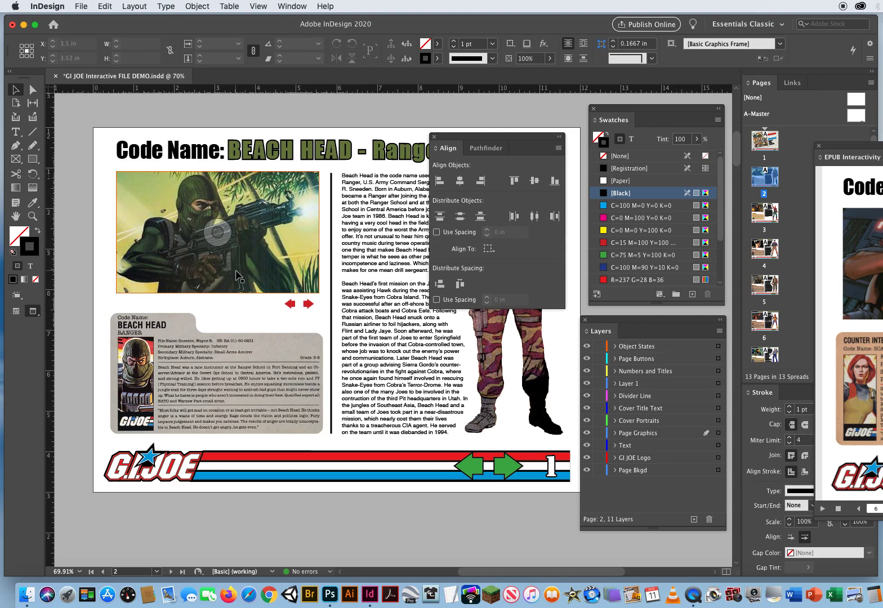
{"action": "left_click_drag", "start_coordinate": [82, 206], "coordinate": [182, 243]}
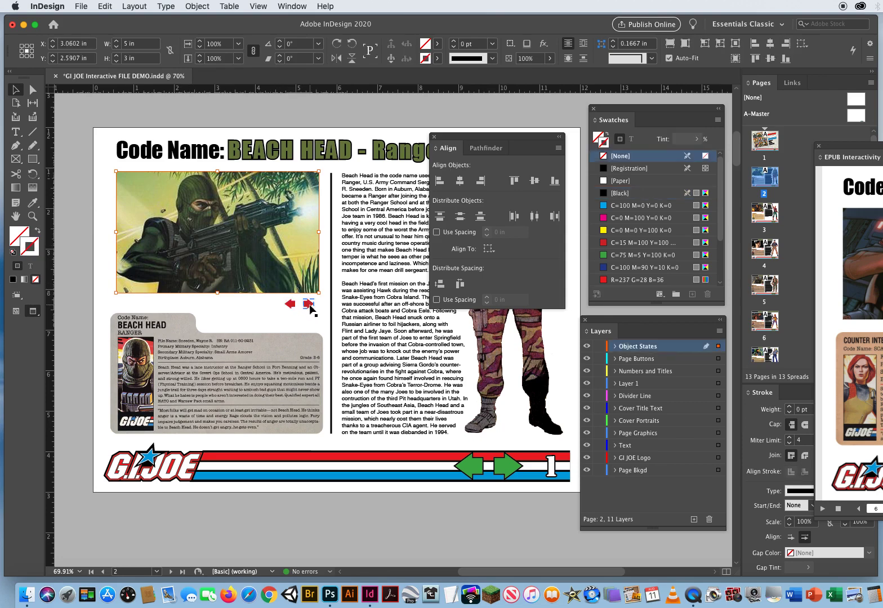
{"action": "left_click", "coordinate": [434, 137]}
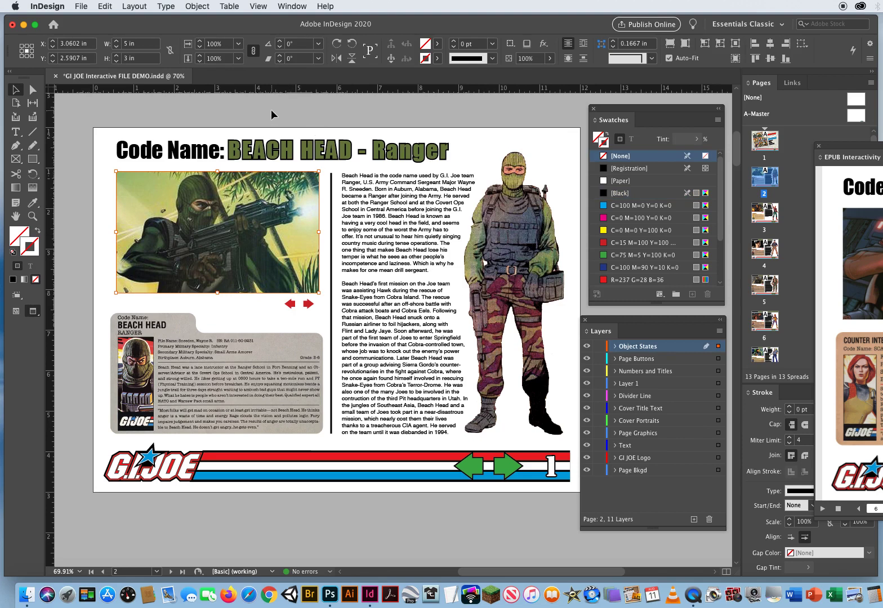
{"action": "left_click", "coordinate": [270, 109]}
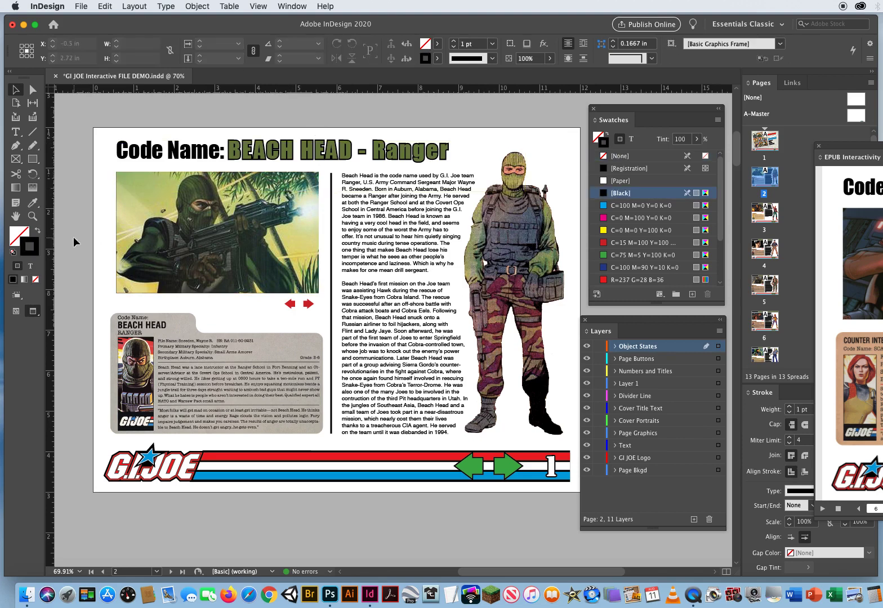